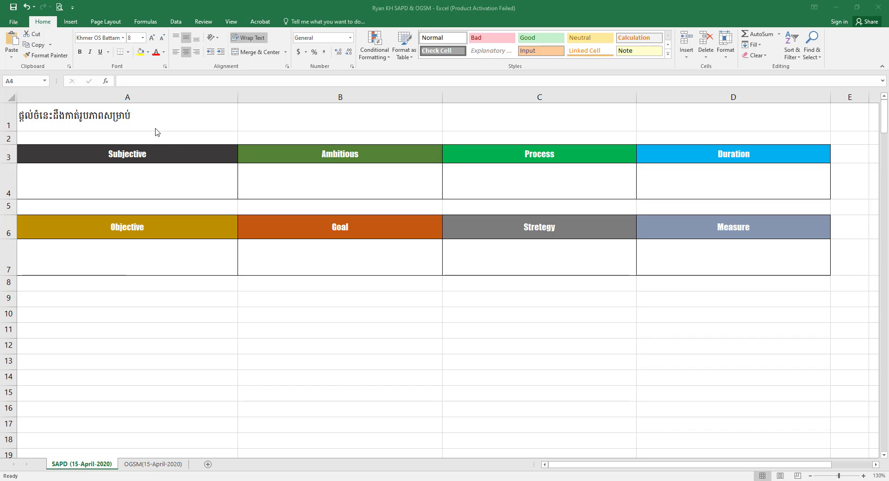
Step: Change the A1 title's font, trying Khmer OS Koulen before settling on Khmer OS Battambang
click(158, 144)
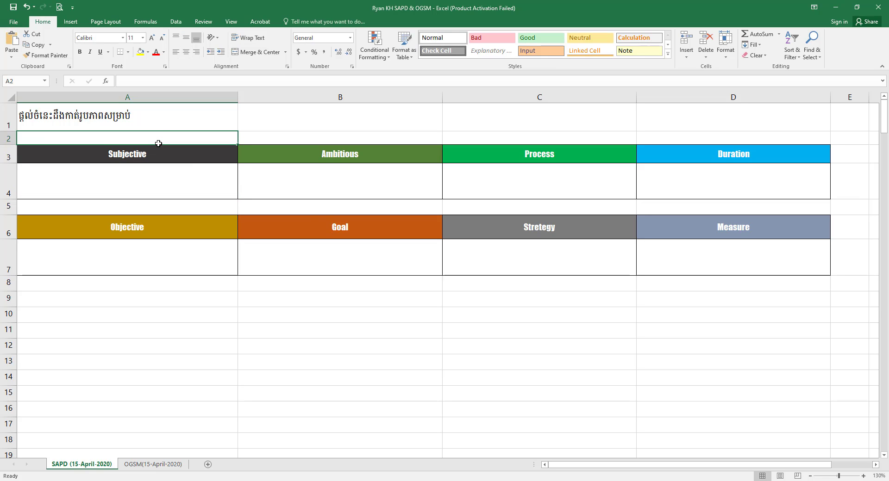
click(75, 124)
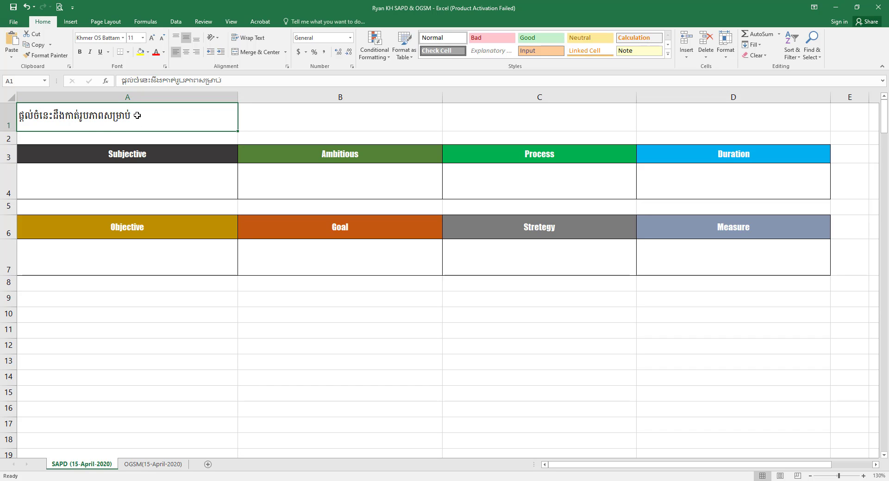
click(110, 37)
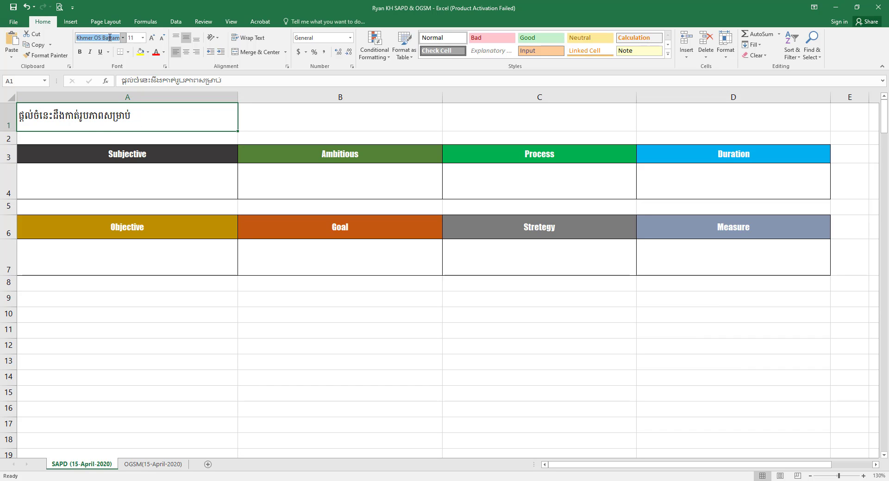
click(114, 117)
click(112, 38)
text(Khmer)
text( OS)
key(Return)
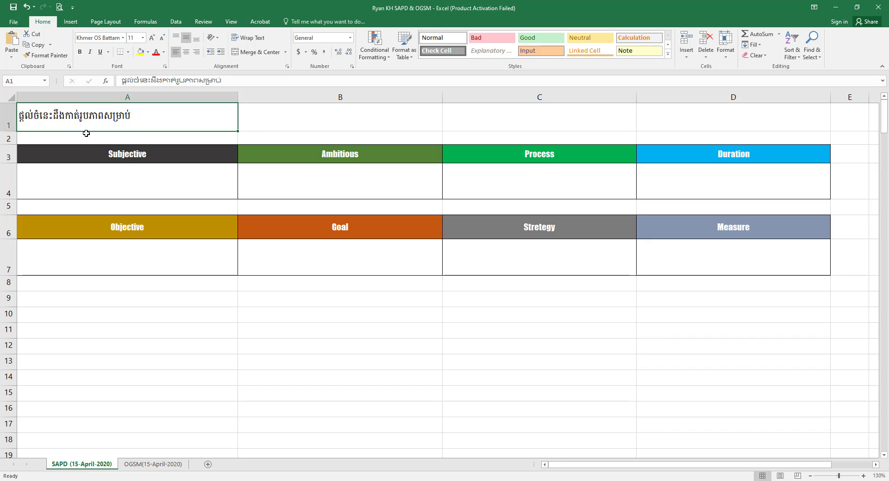
click(109, 39)
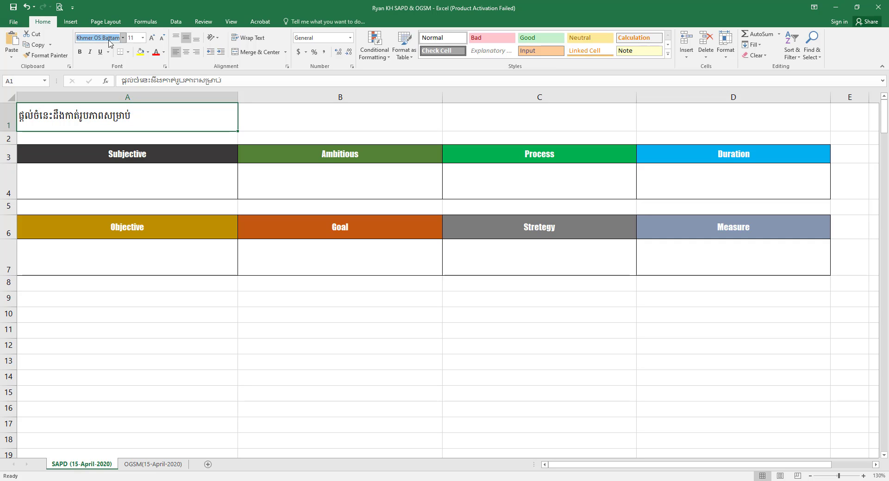
text(Khmer OS)
text( Koul)
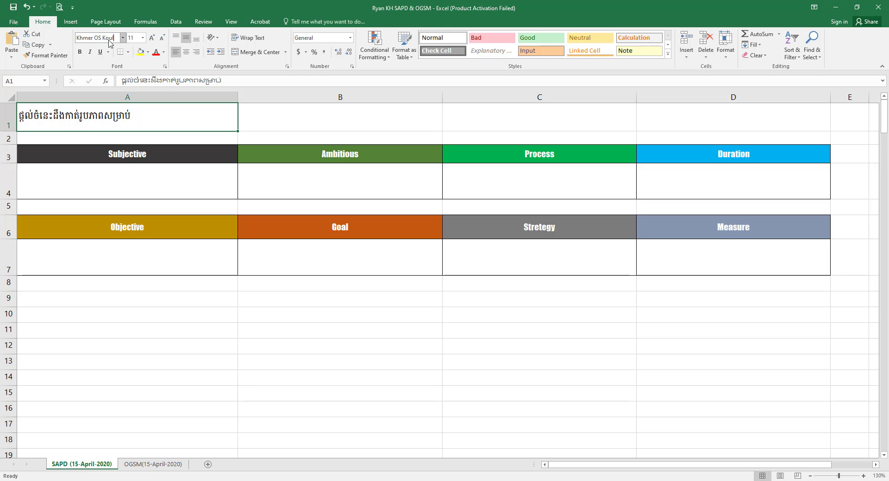
text(en)
key(Return)
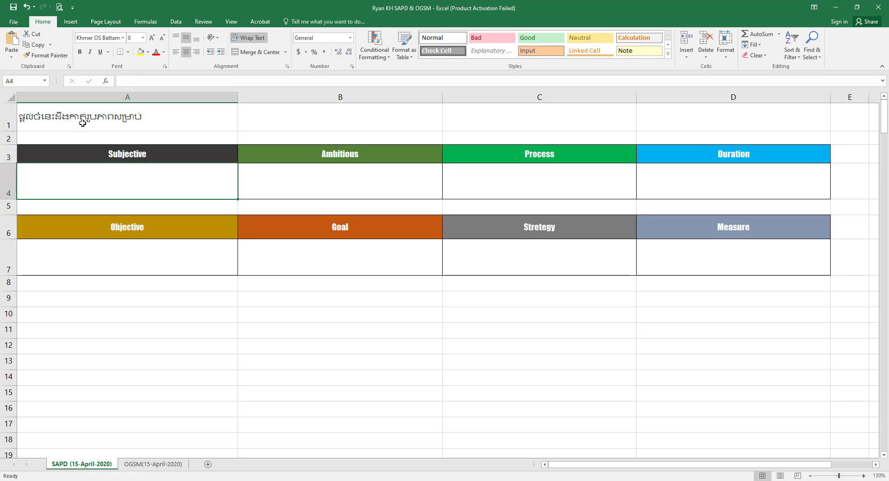
click(120, 37)
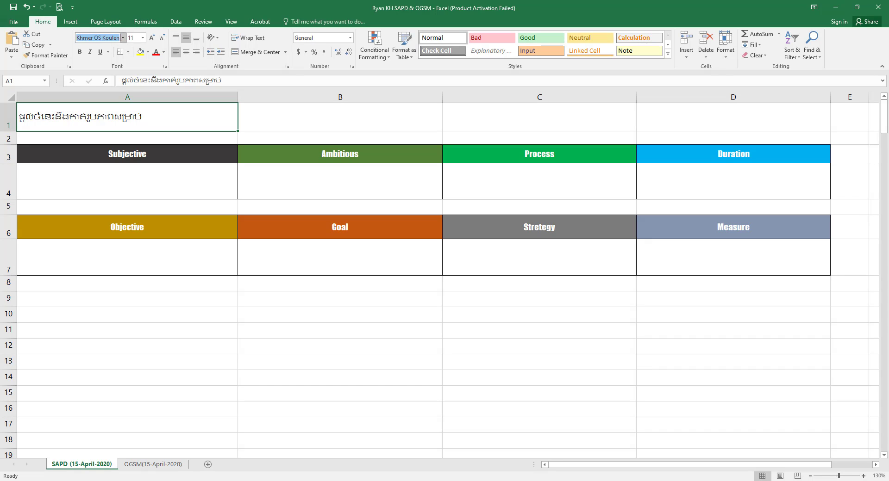
text(Khmer OS )
text(Battam)
key(Return)
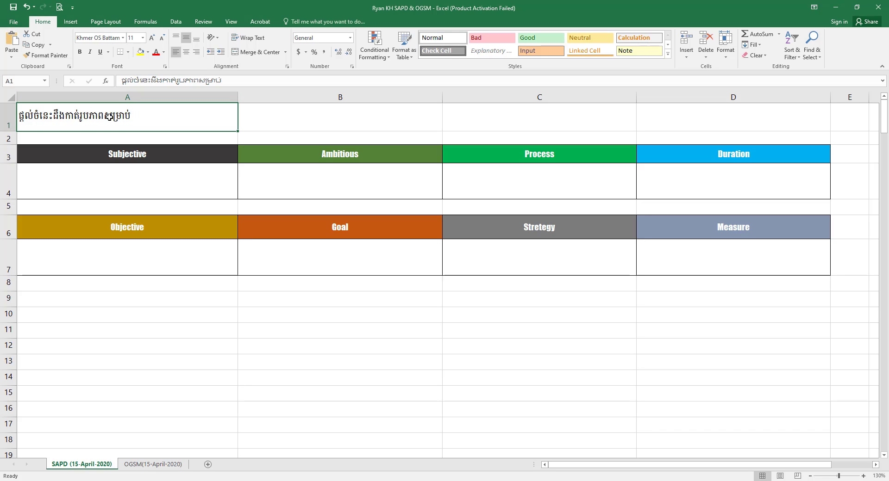
Step: Try font size 12 on the title, then keep it at size 11
click(151, 39)
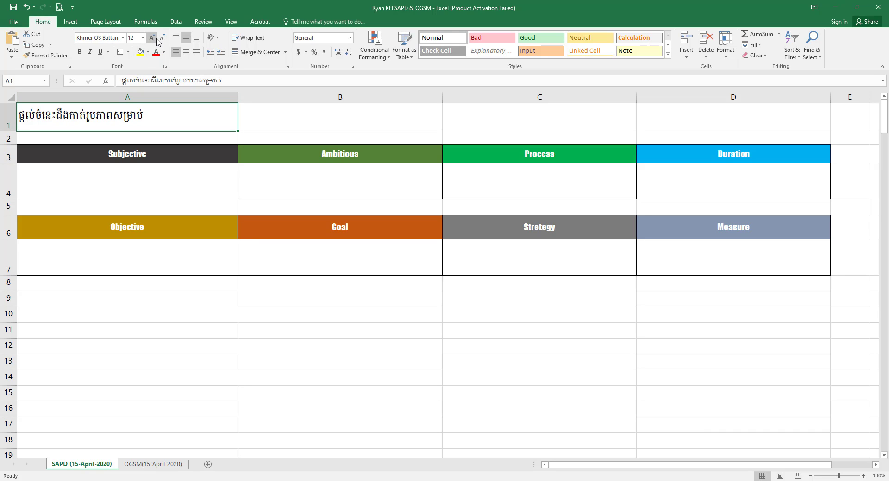
click(158, 40)
click(151, 39)
click(160, 39)
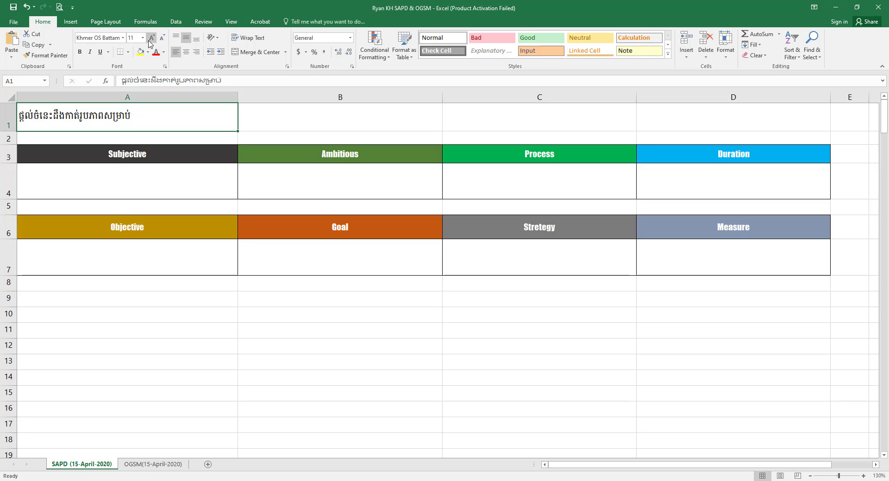
click(151, 40)
click(162, 38)
Step: Give A1 a dark blue fill with white, centred text
click(148, 53)
click(37, 126)
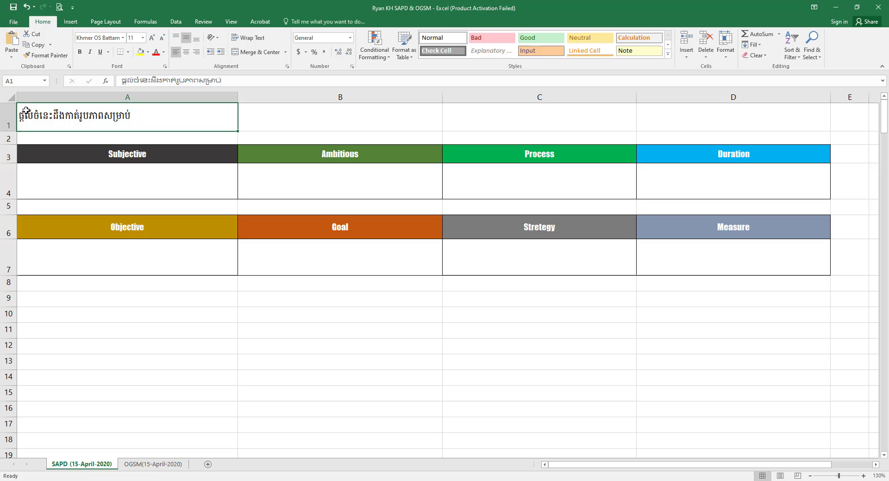
click(147, 53)
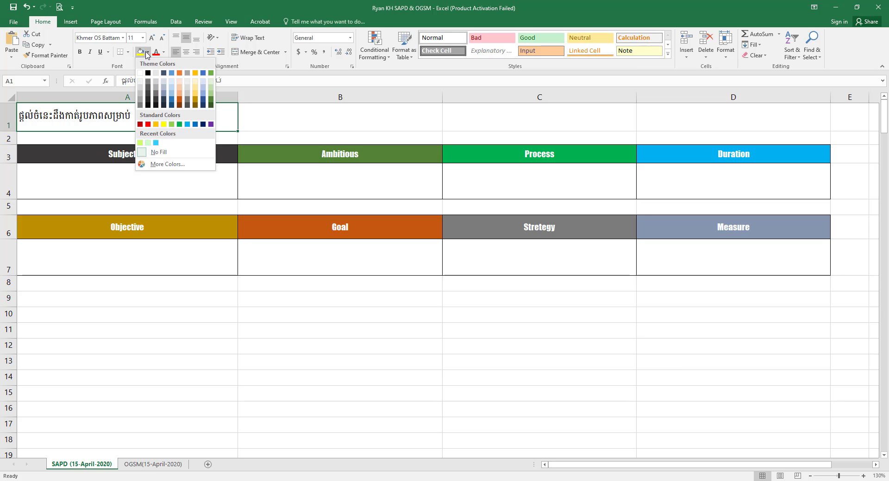
click(204, 100)
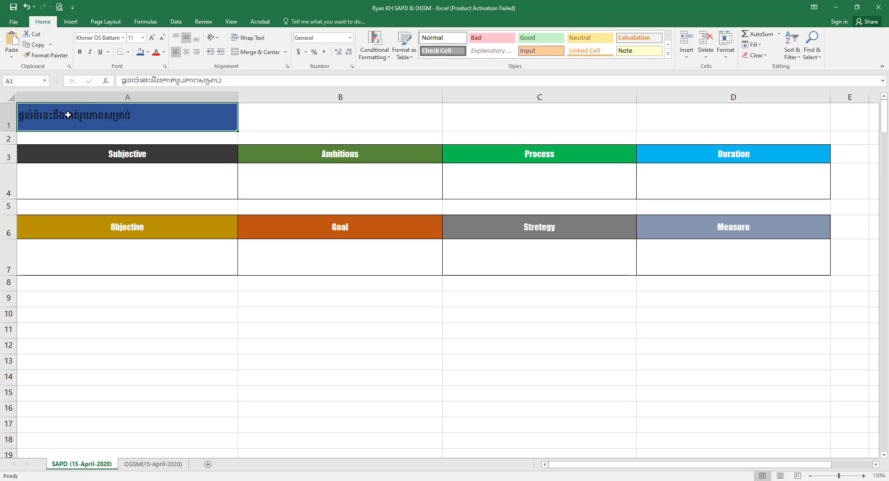
click(163, 52)
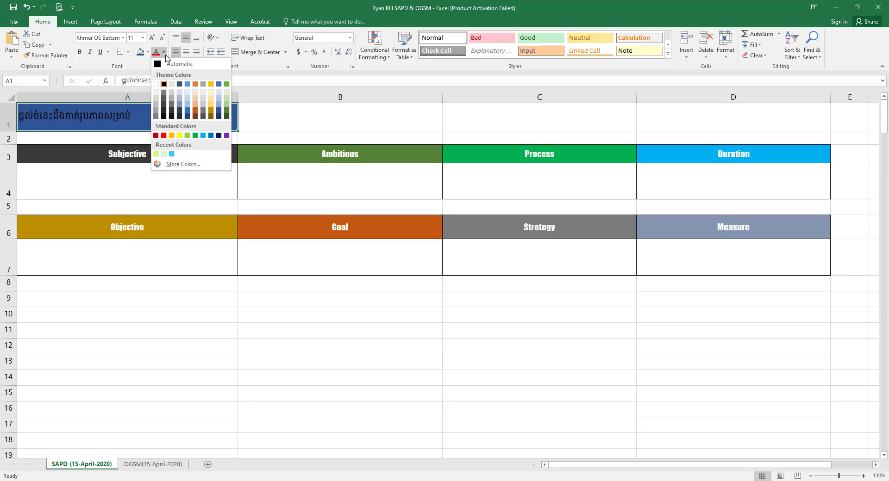
click(156, 84)
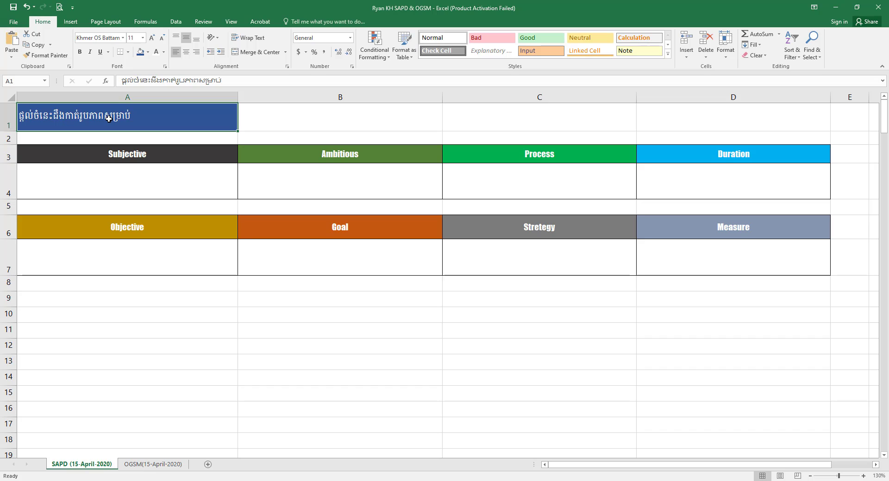
click(186, 55)
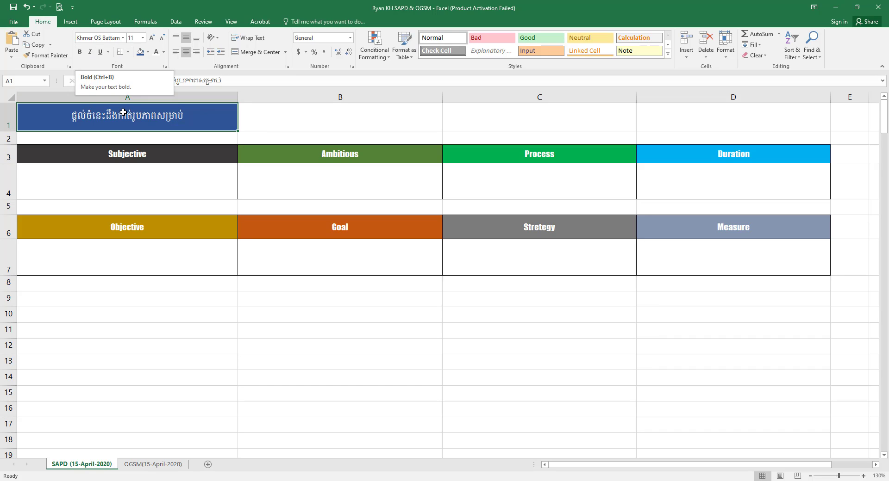
click(147, 155)
click(217, 124)
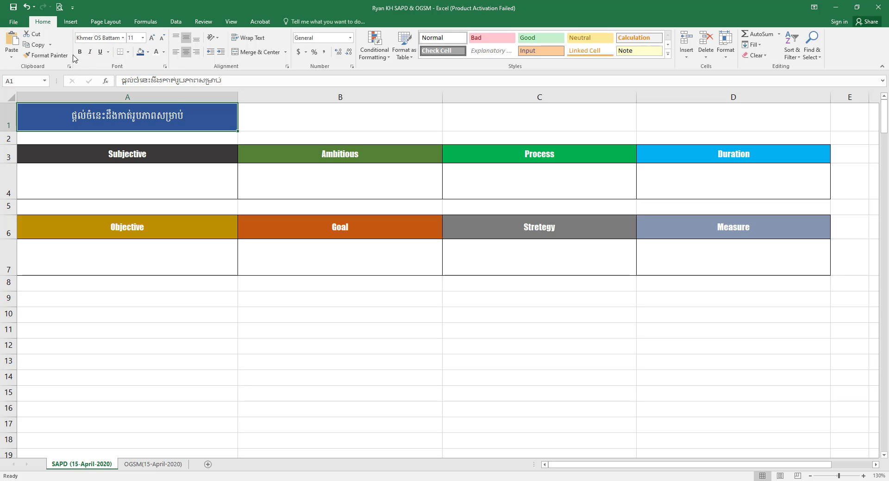
Step: Apply All Borders to the dark blue title cell A1
click(129, 53)
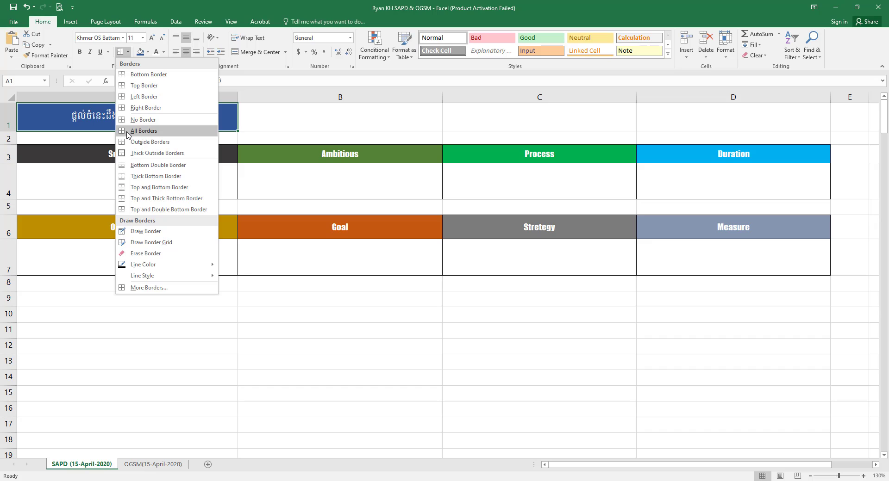
click(129, 132)
key(Down)
key(Down)
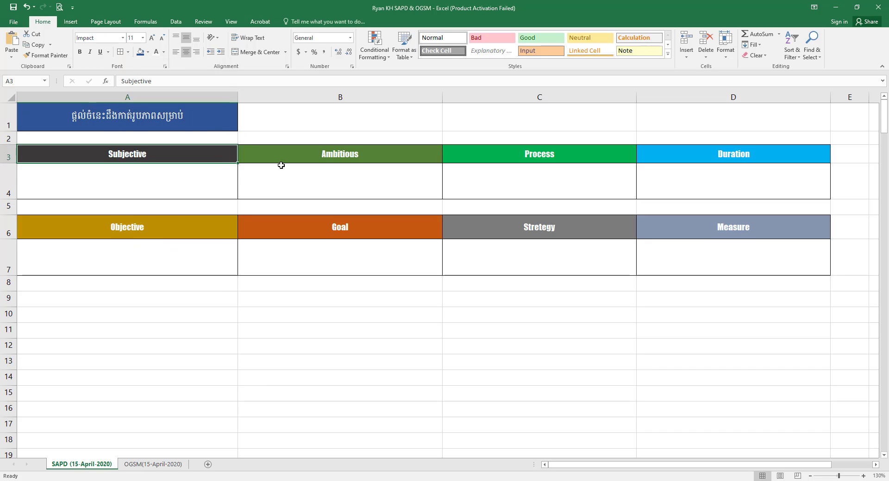
click(212, 121)
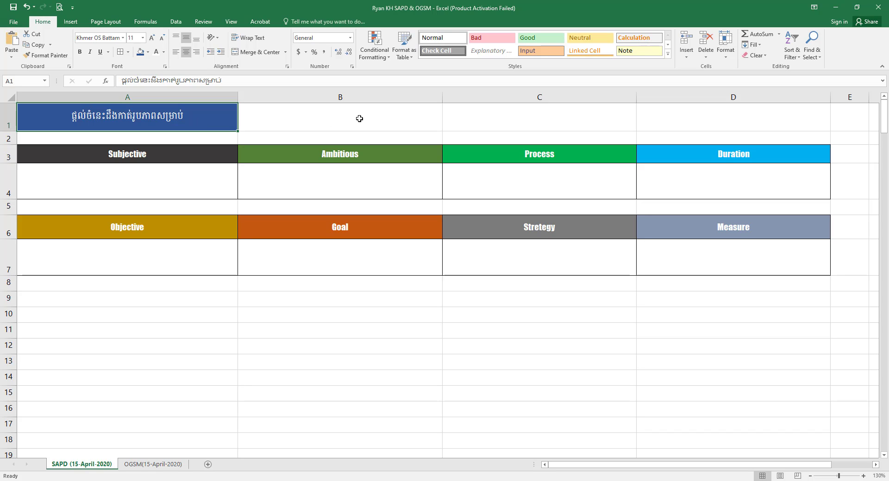
click(204, 134)
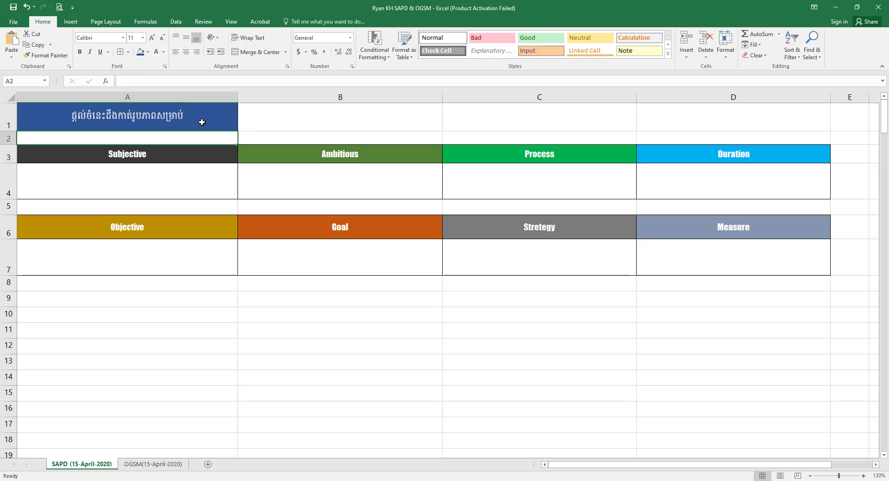
key(Up)
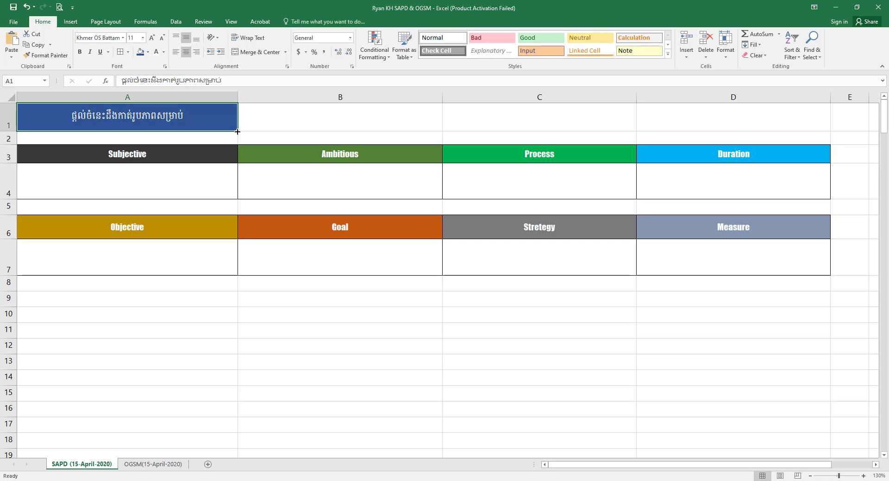
drag(237, 132, 745, 127)
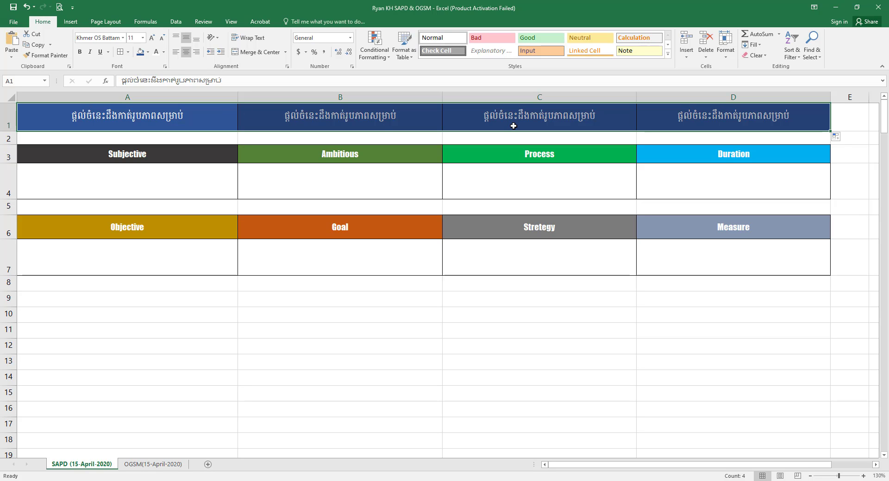
key(ctrl+z)
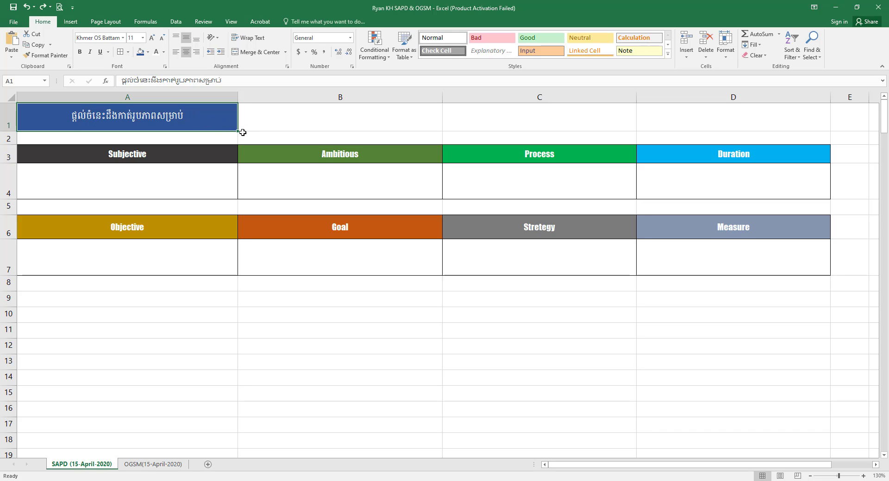
drag(237, 131, 235, 141)
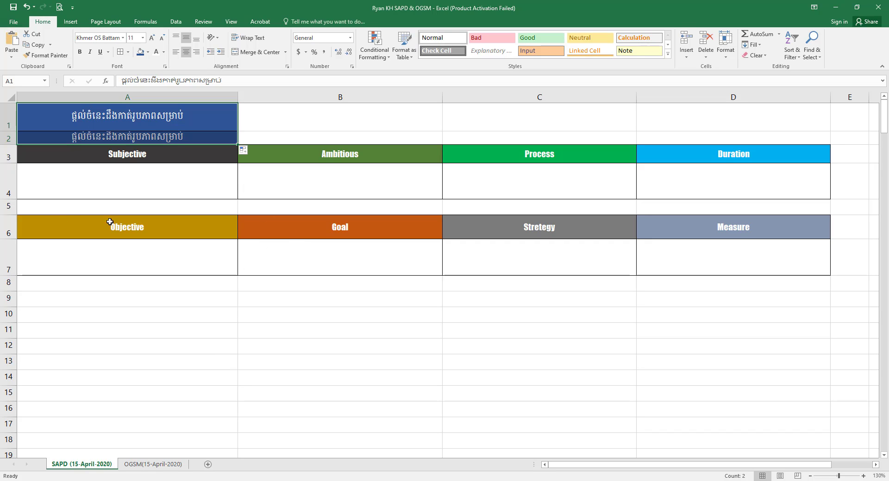
key(ctrl+z)
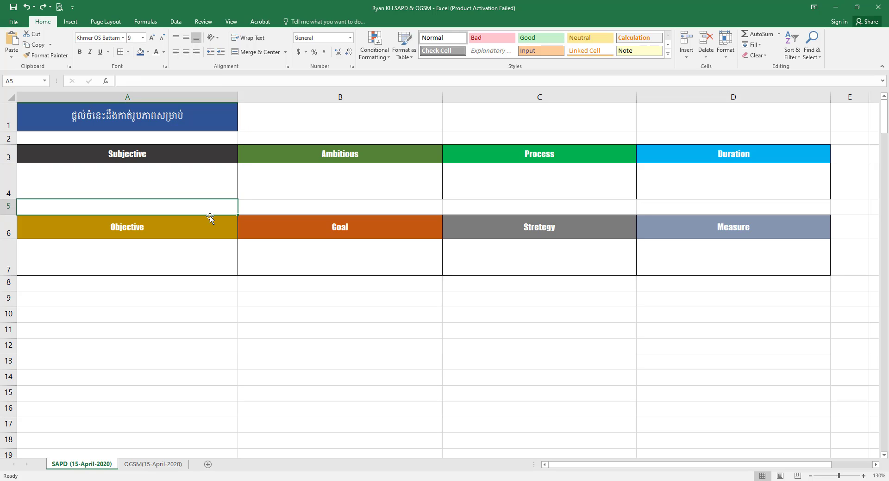
click(41, 140)
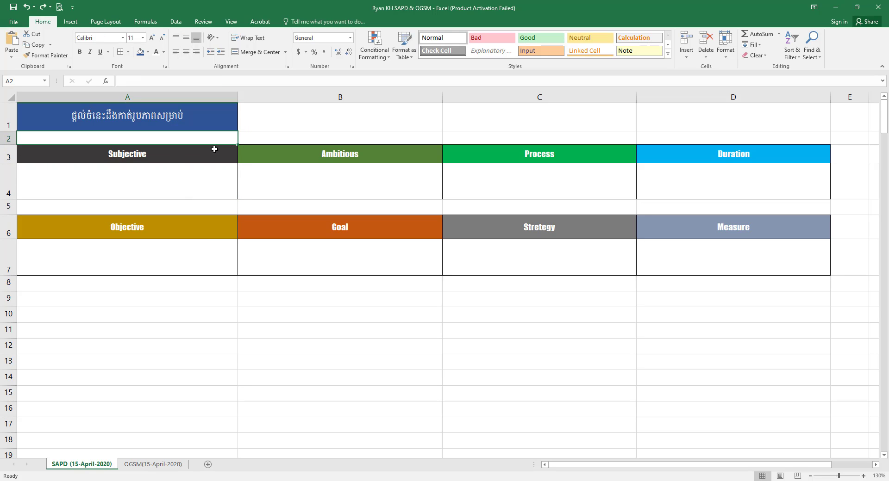
click(6, 117)
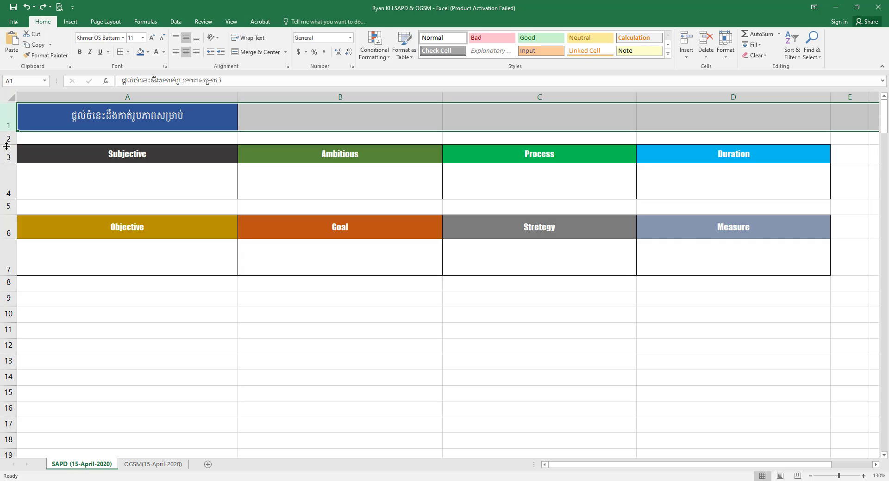
click(8, 139)
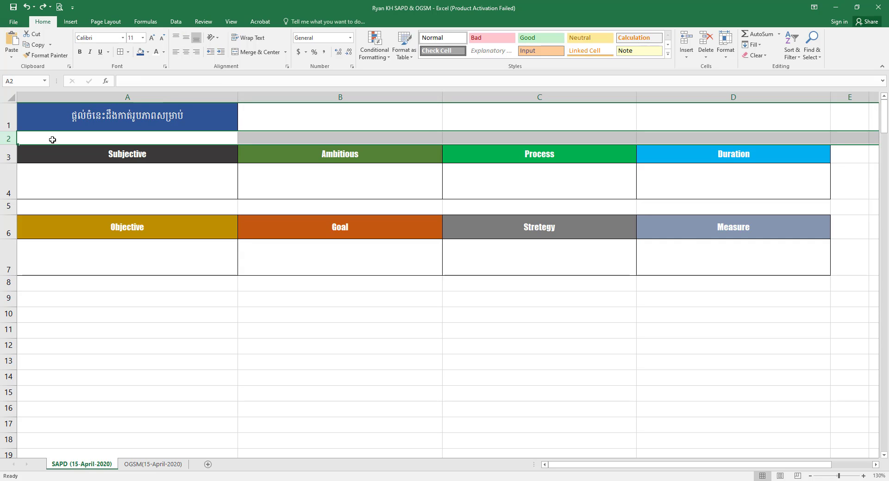
click(108, 118)
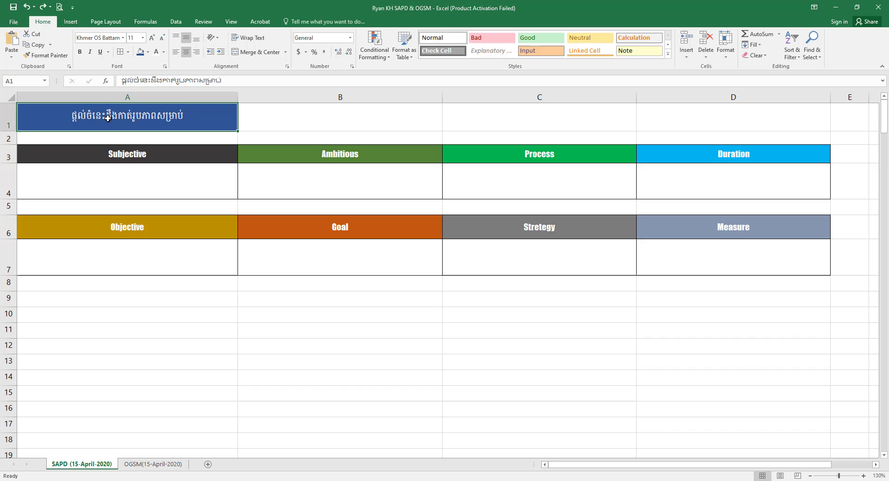
click(3, 138)
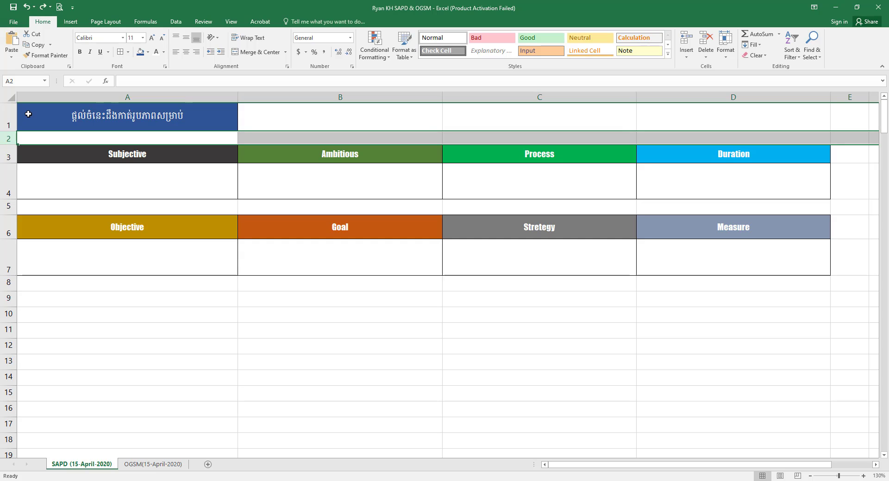
click(34, 176)
click(34, 125)
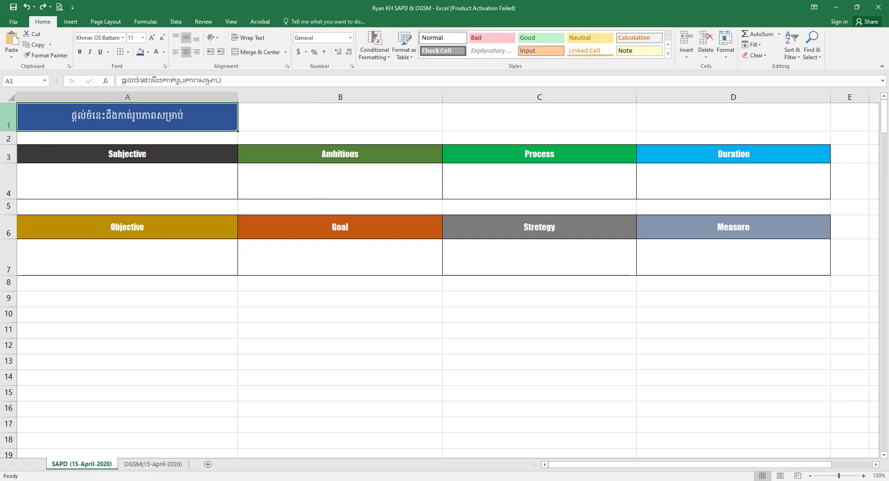
click(1, 119)
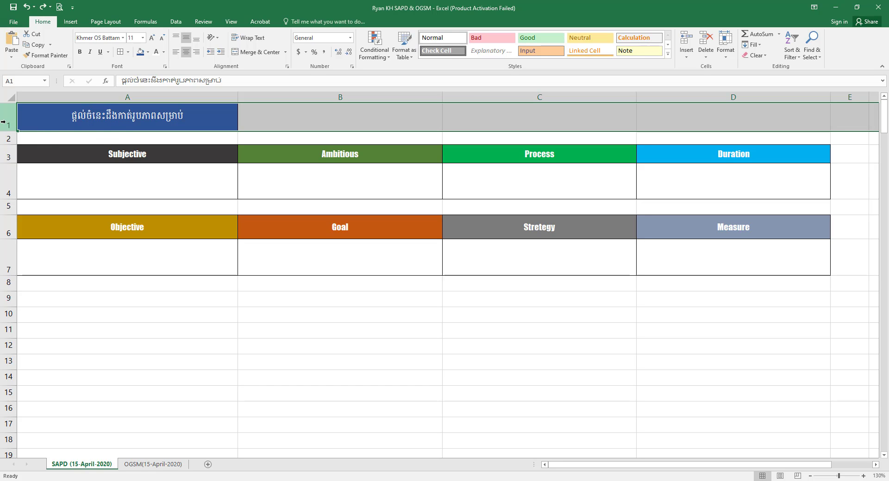
click(388, 169)
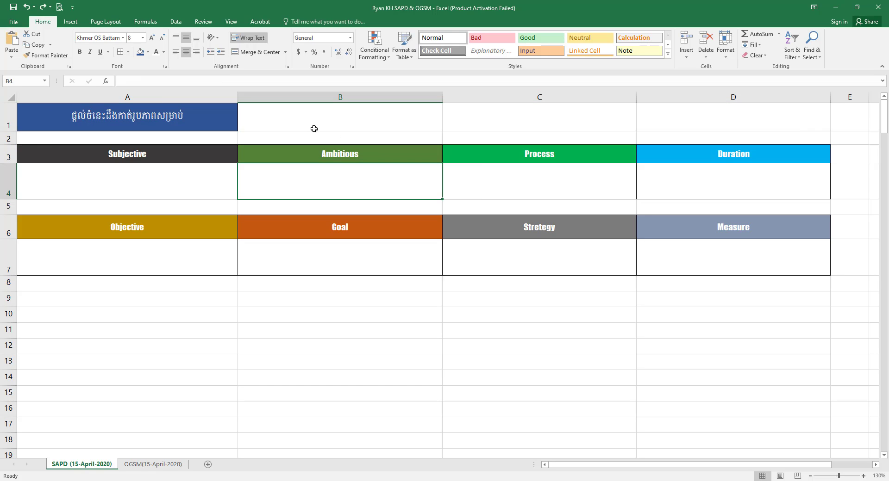
click(30, 121)
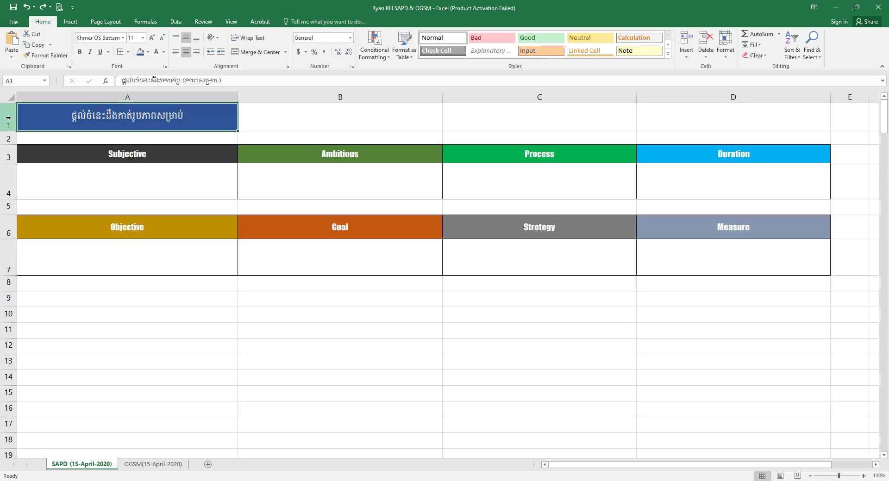
Step: Insert two blank rows above the Khmer title row
click(8, 118)
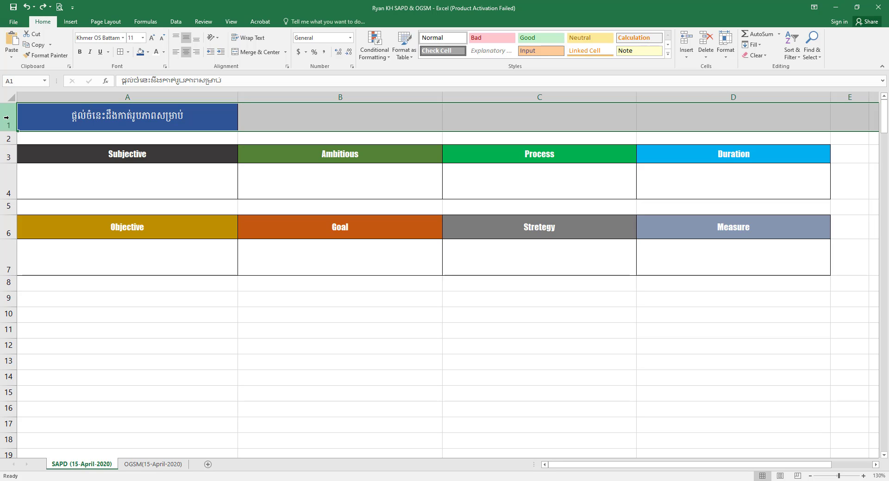
right_click(9, 120)
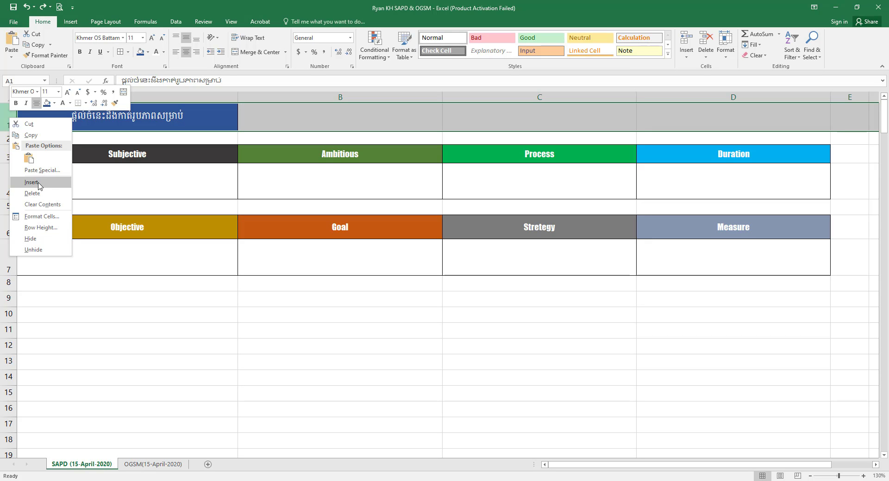
click(39, 183)
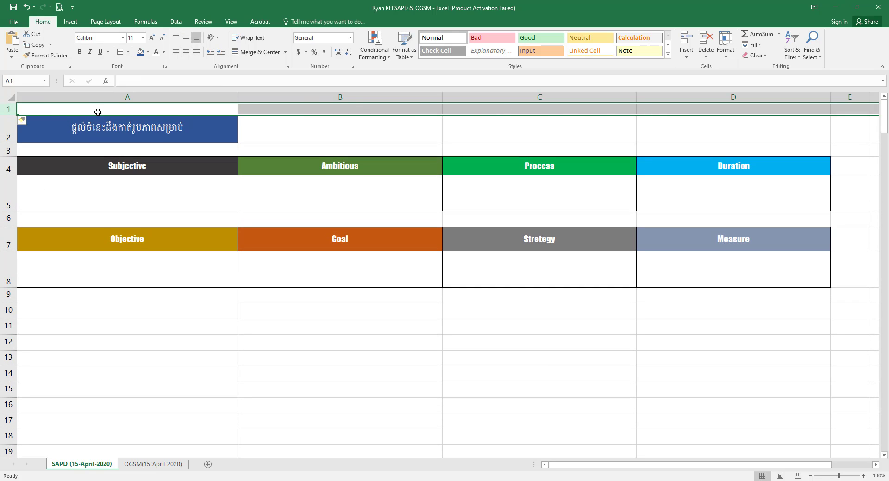
right_click(4, 108)
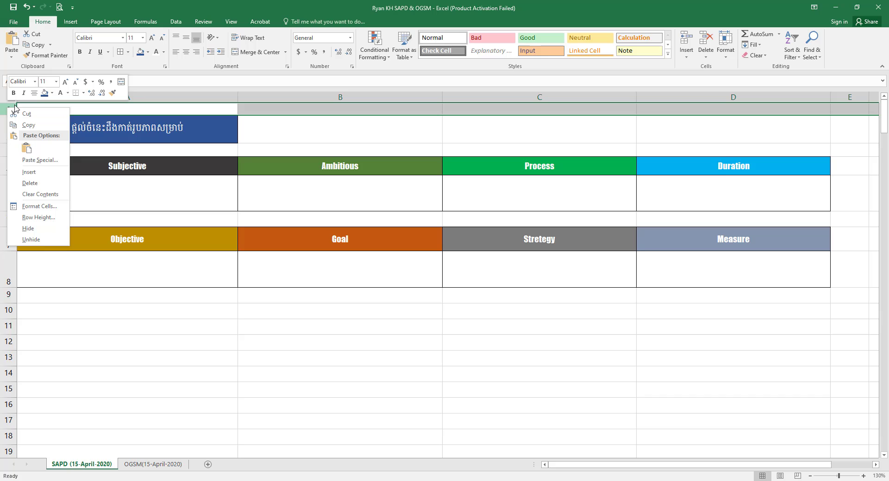
click(40, 171)
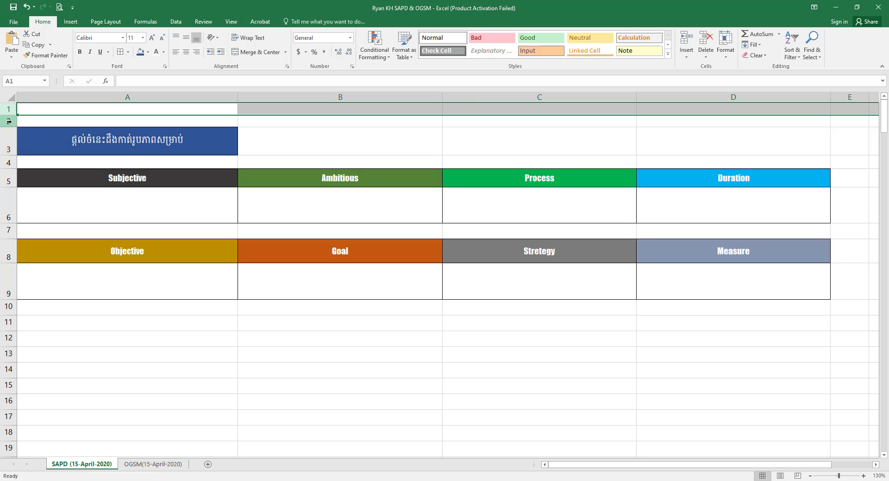
Step: Insert one blank row above the Subjective header row
click(7, 163)
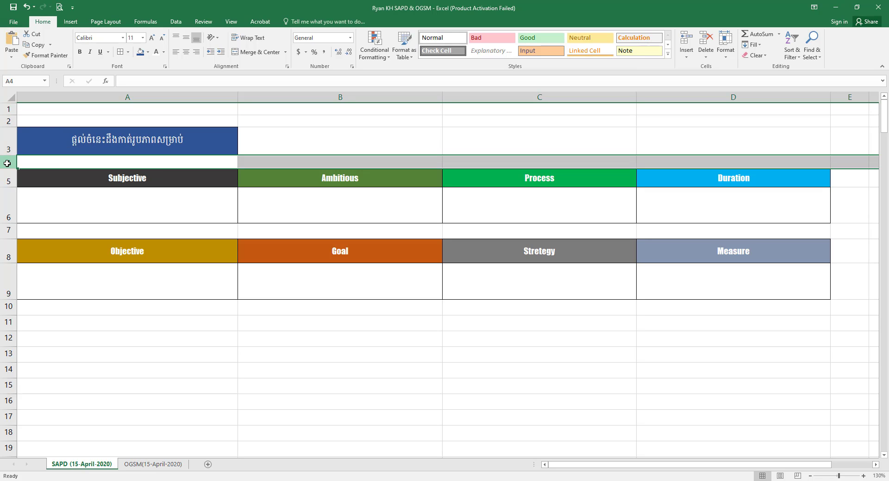
click(98, 179)
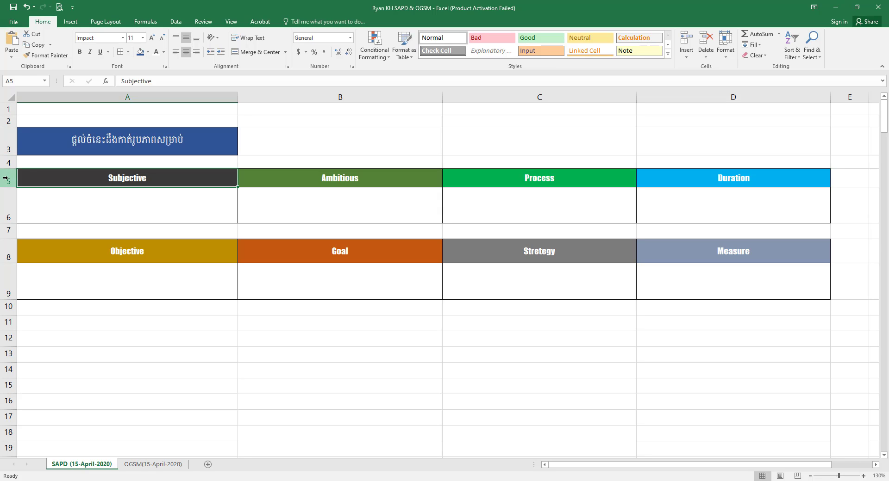
right_click(5, 180)
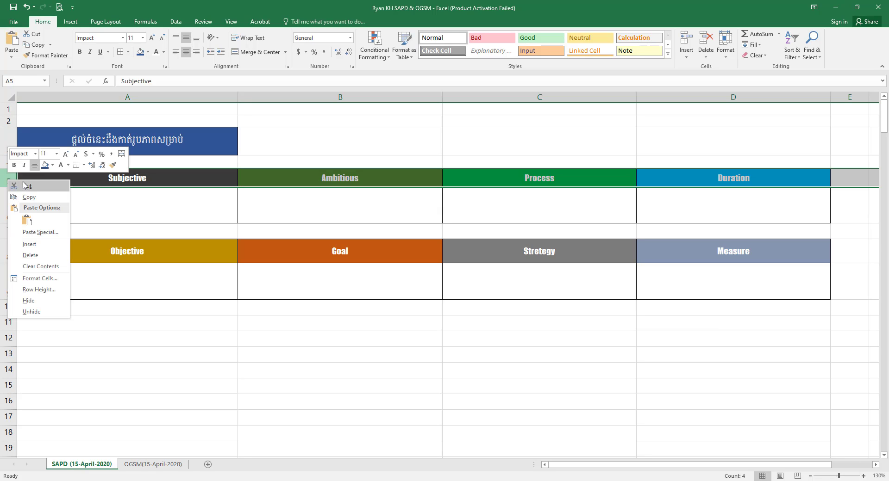
click(33, 244)
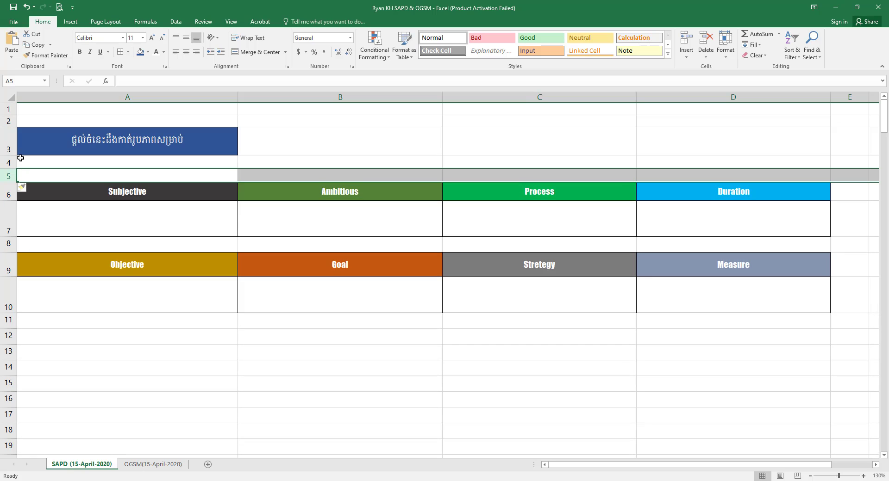
click(92, 173)
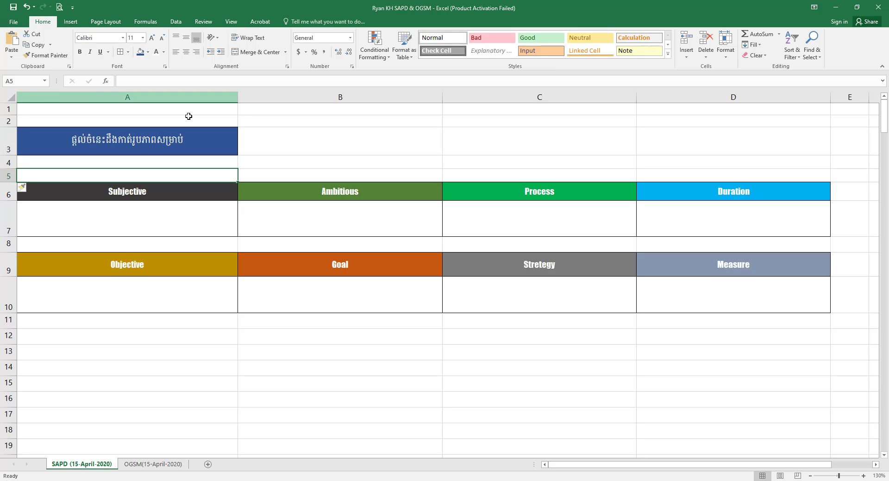
click(317, 146)
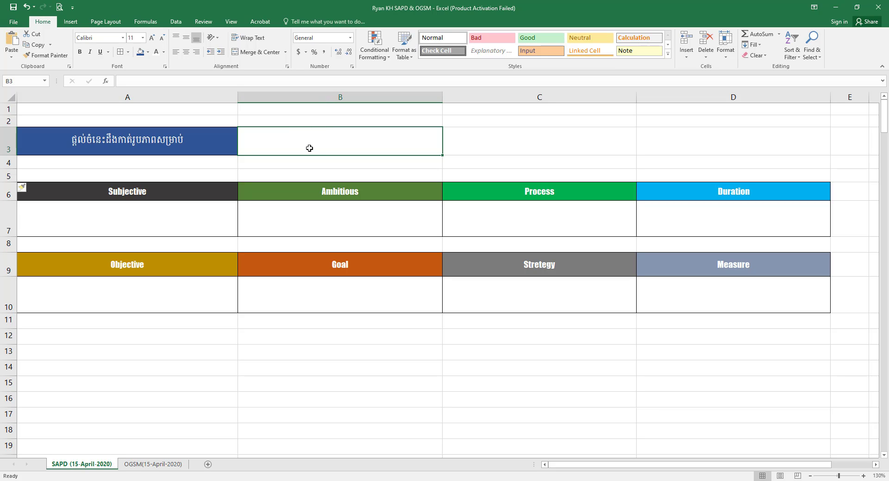
click(330, 96)
click(319, 143)
click(46, 82)
click(77, 74)
click(223, 150)
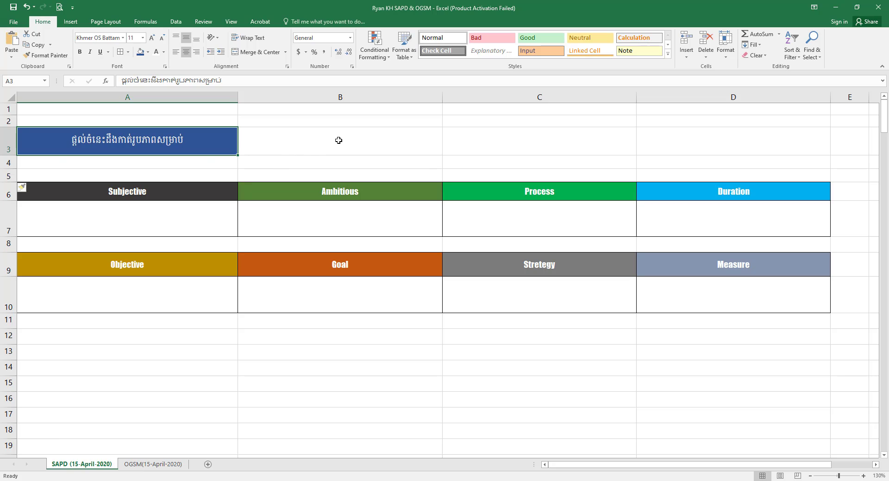
click(339, 140)
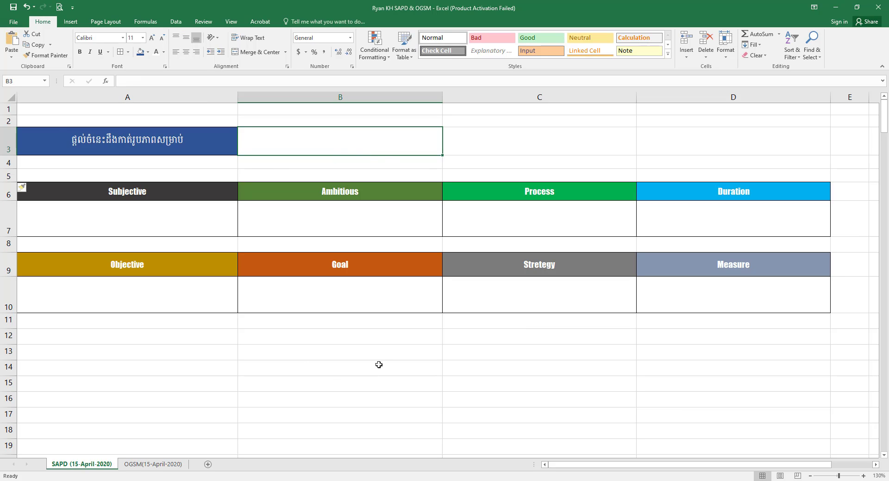
click(329, 294)
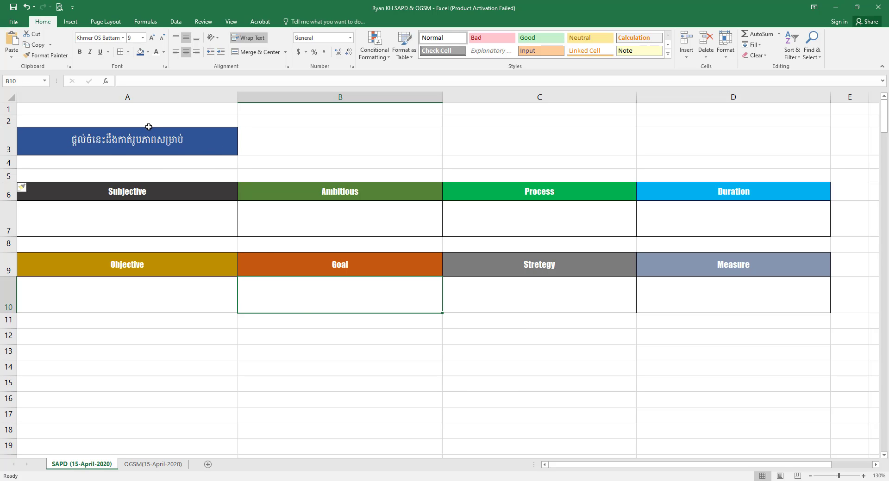
click(273, 332)
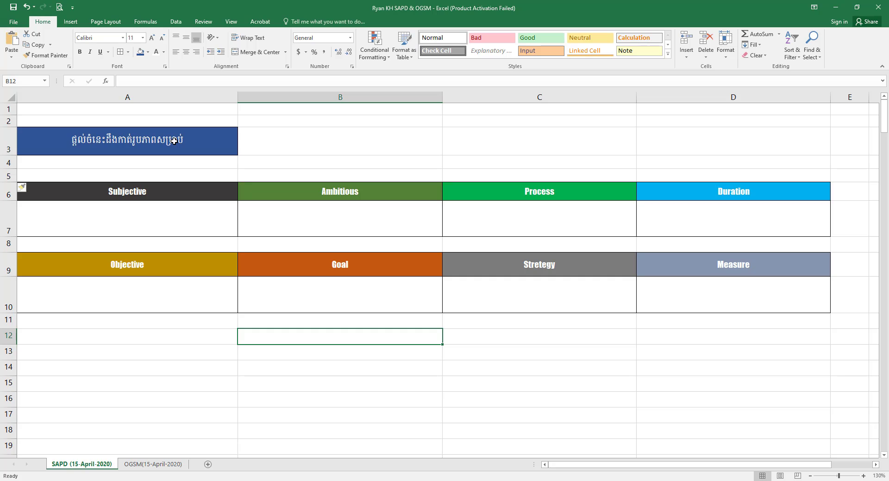
click(173, 141)
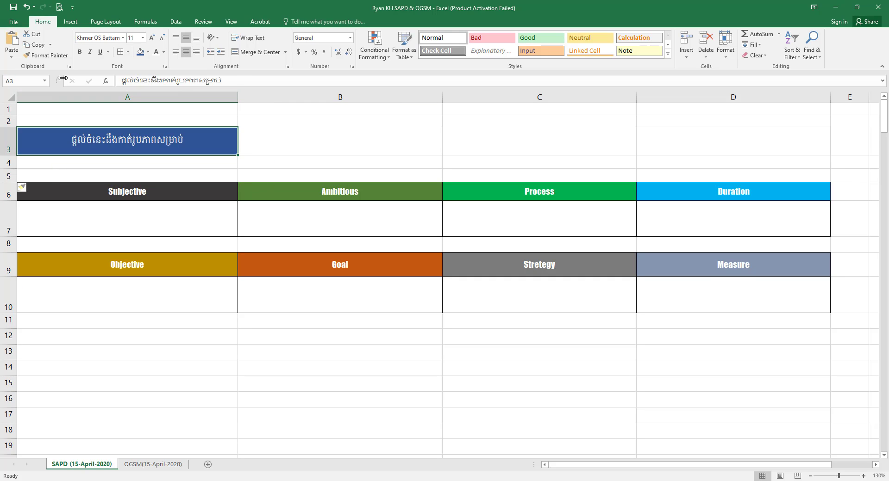
Step: Copy the title's blue formatting to B10 with Format Painter and enter នេះគឺជាមេរៀន
click(26, 56)
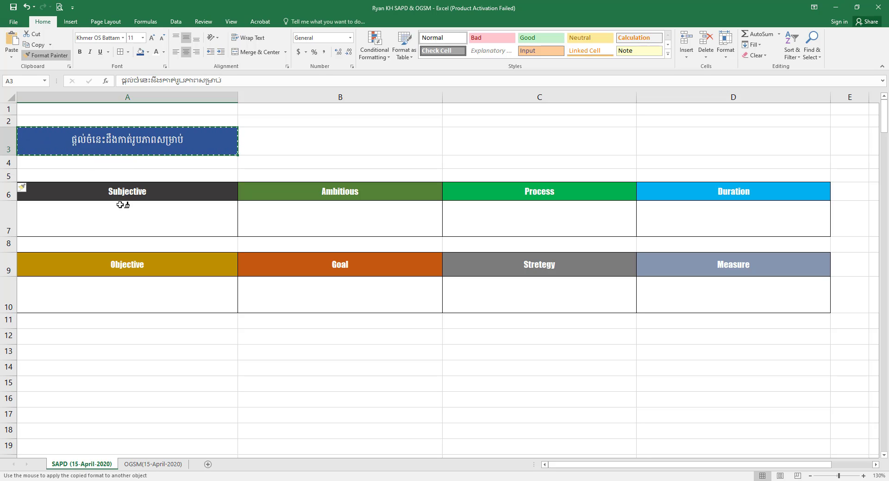
click(267, 299)
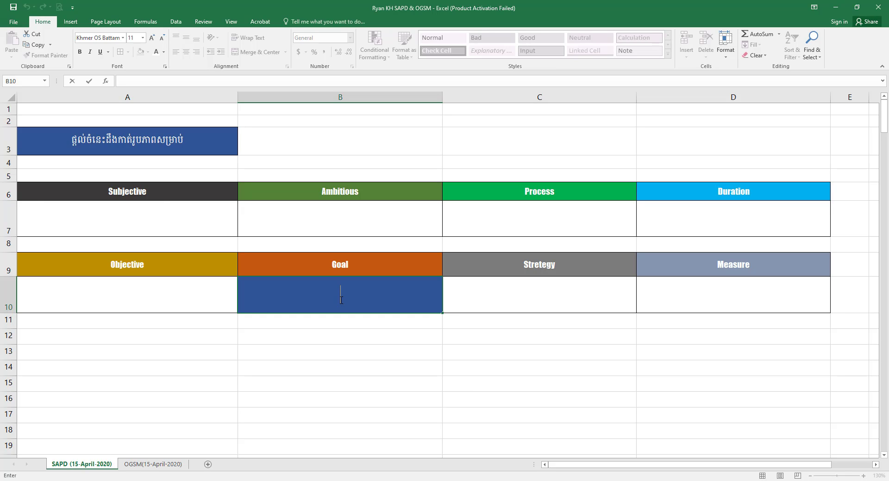
text(នេះគឺជ)
text(ាមេរៀន)
key(Return)
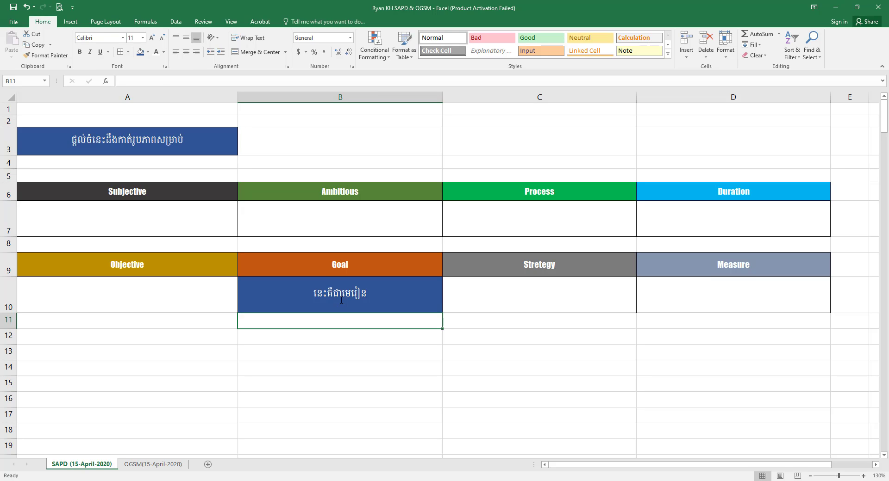
click(341, 300)
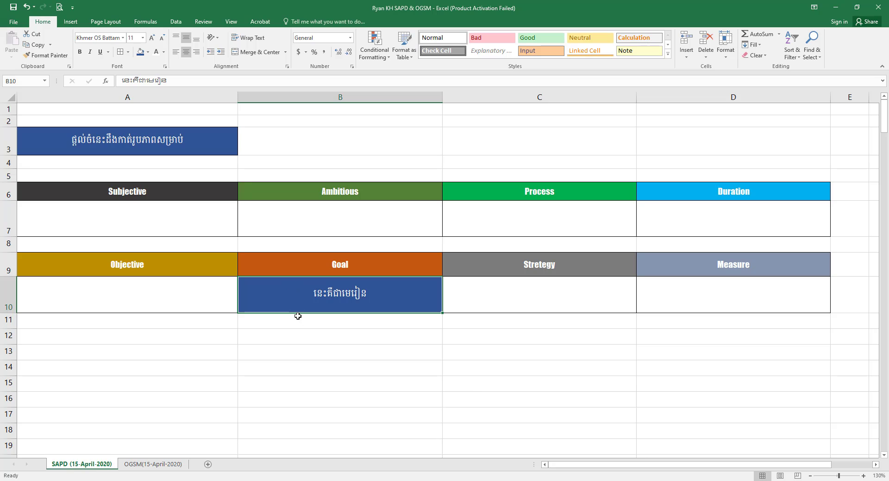
Step: Select the Subjective and Objective header cells in rows 6 and 9
click(6, 193)
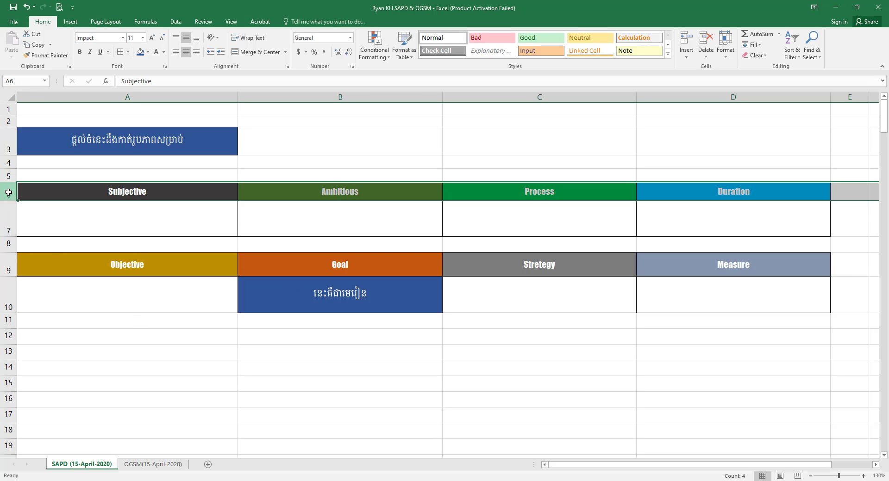
click(105, 98)
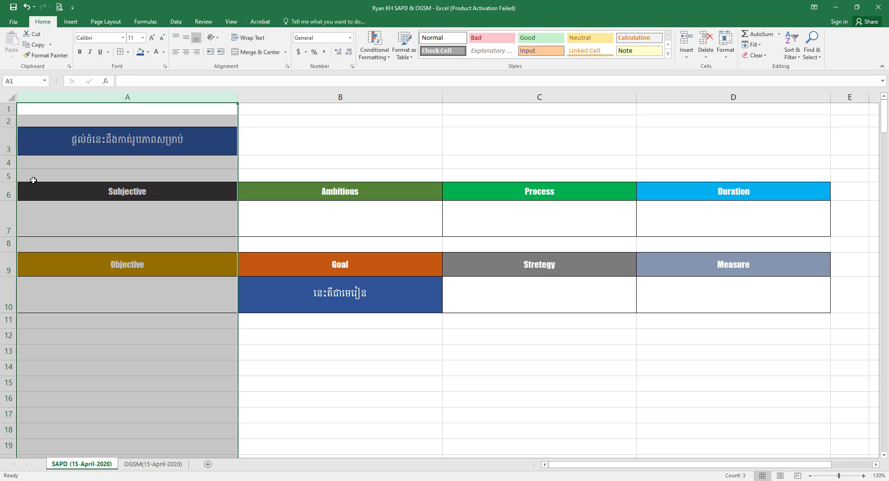
click(77, 188)
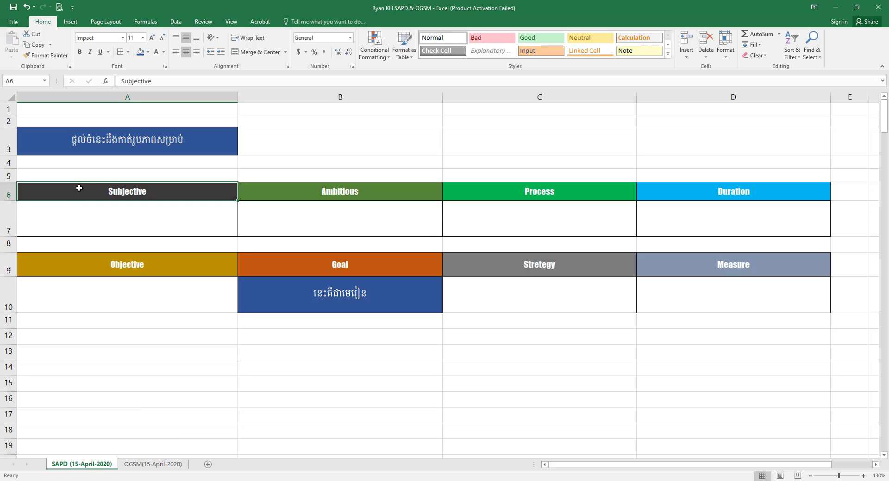
click(6, 270)
click(54, 193)
click(56, 260)
click(76, 193)
click(61, 259)
click(83, 194)
click(84, 258)
click(91, 192)
click(89, 260)
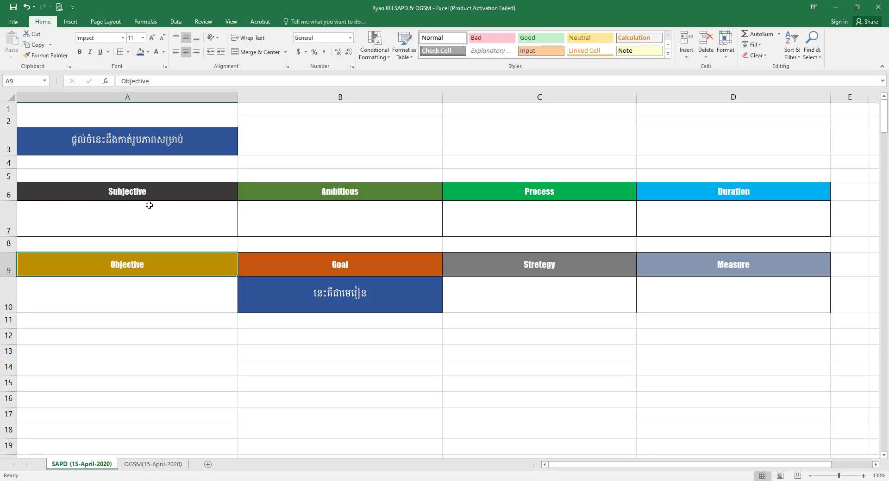
Step: Select rows 6, 9, 13 and 16 together and drag them to a shorter common height
click(8, 192)
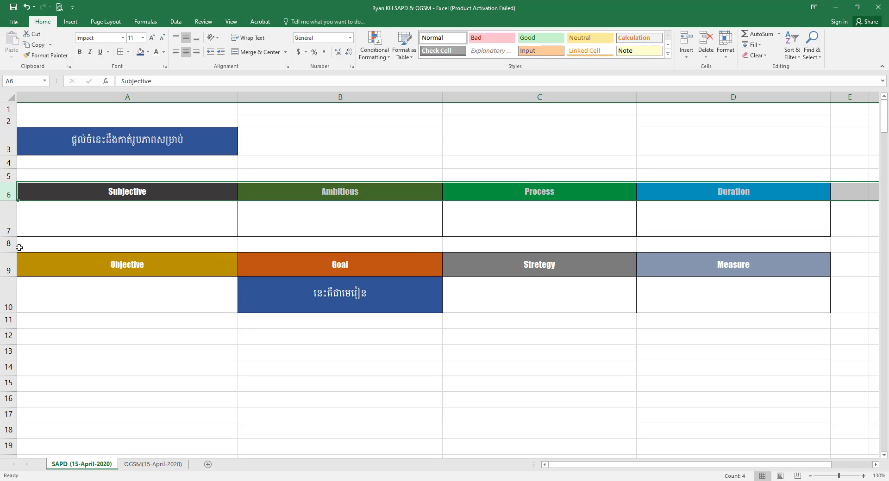
ctrl+click(7, 270)
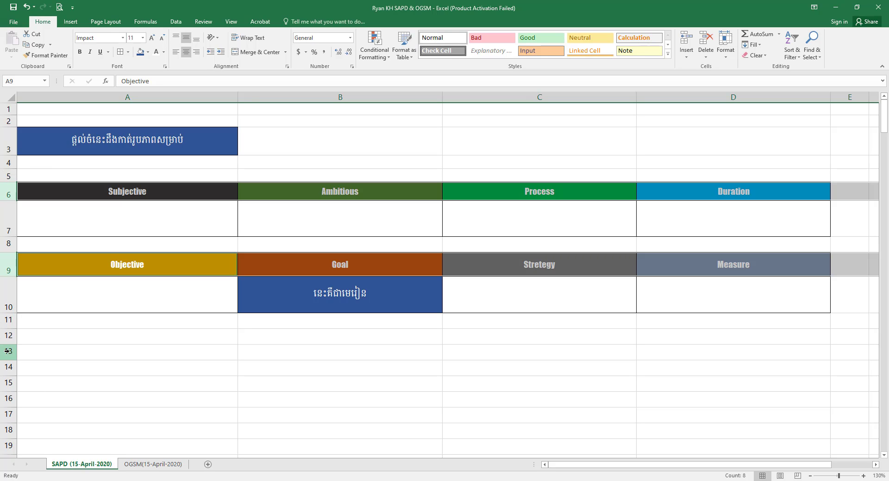
ctrl+click(8, 352)
ctrl+click(6, 399)
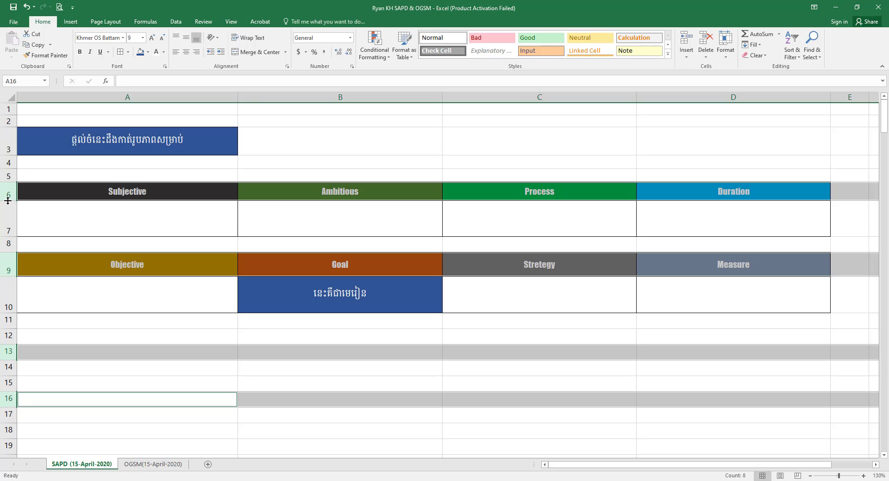
drag(8, 200, 7, 198)
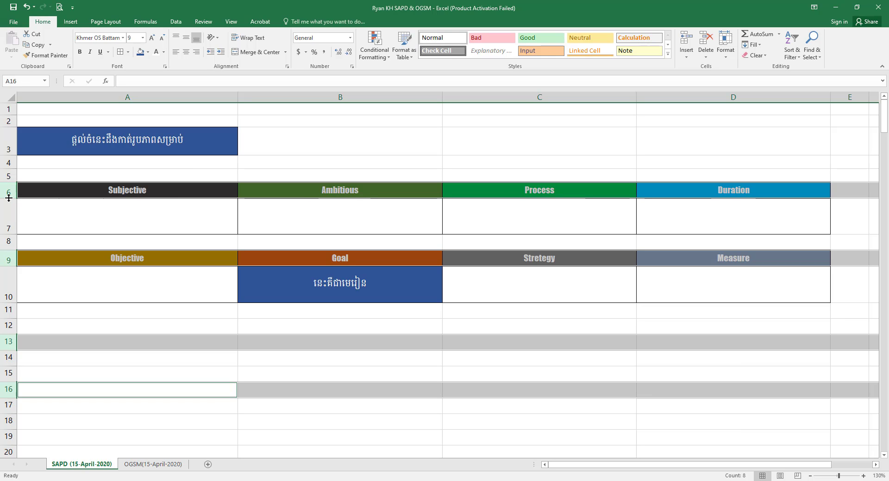
drag(9, 198, 12, 211)
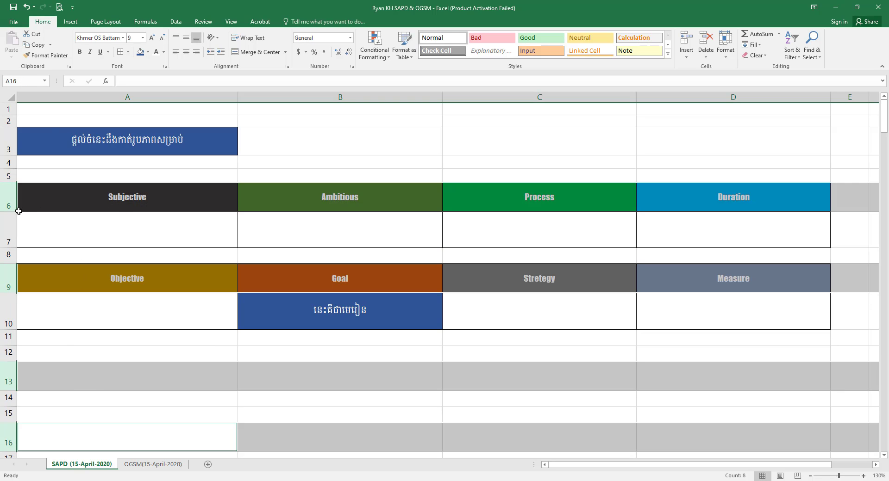
drag(11, 212, 12, 199)
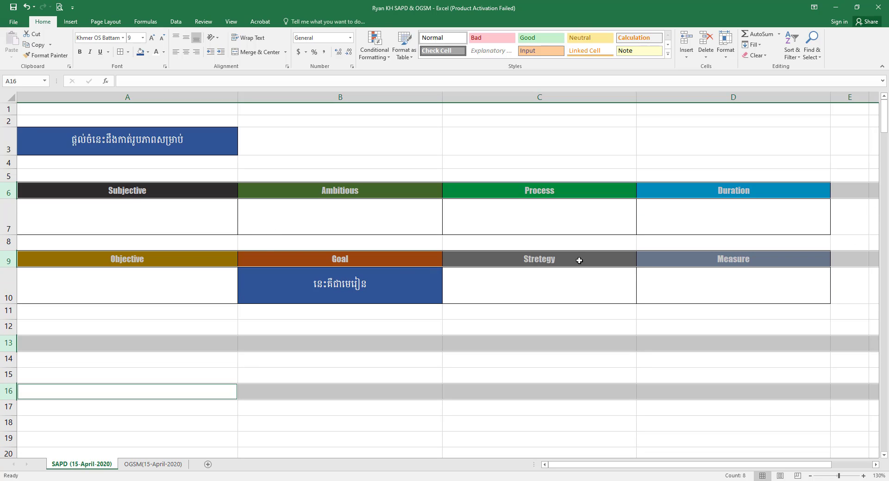
click(388, 264)
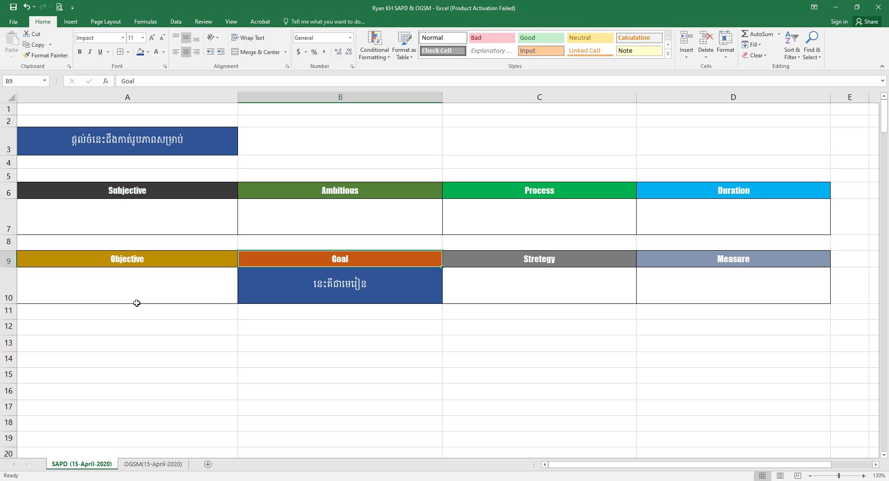
click(154, 464)
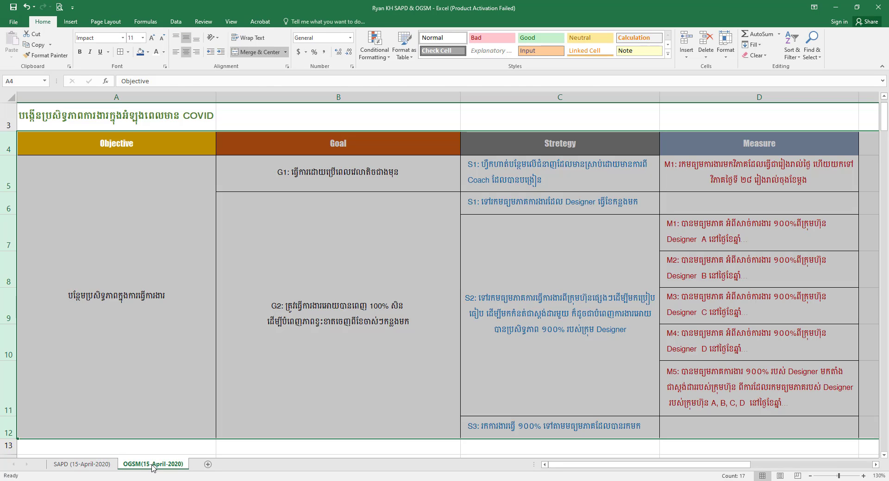
click(668, 372)
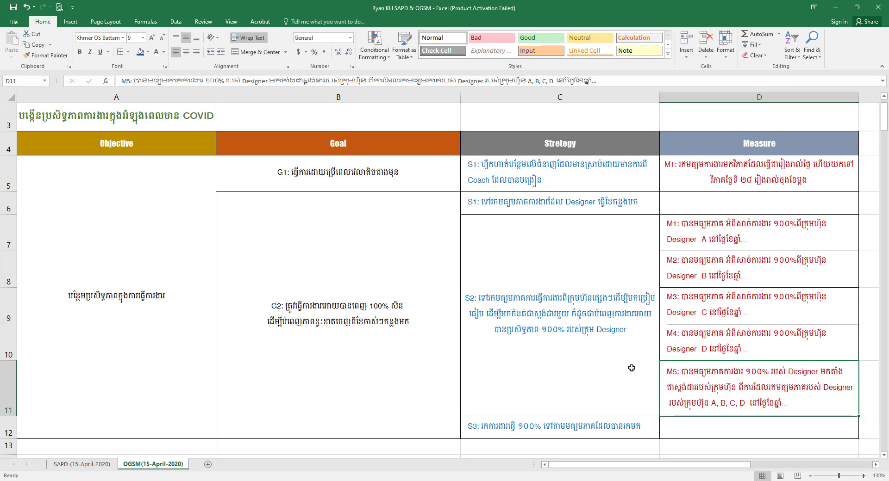
click(313, 174)
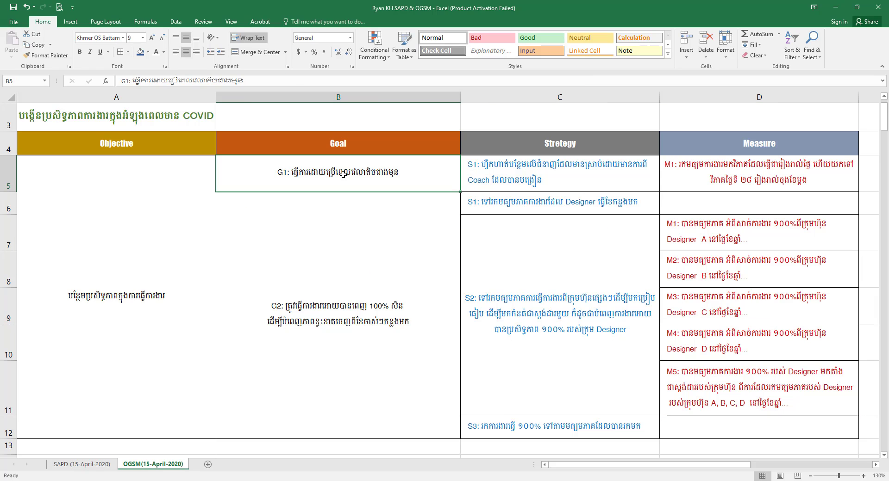
click(509, 184)
click(293, 173)
click(491, 180)
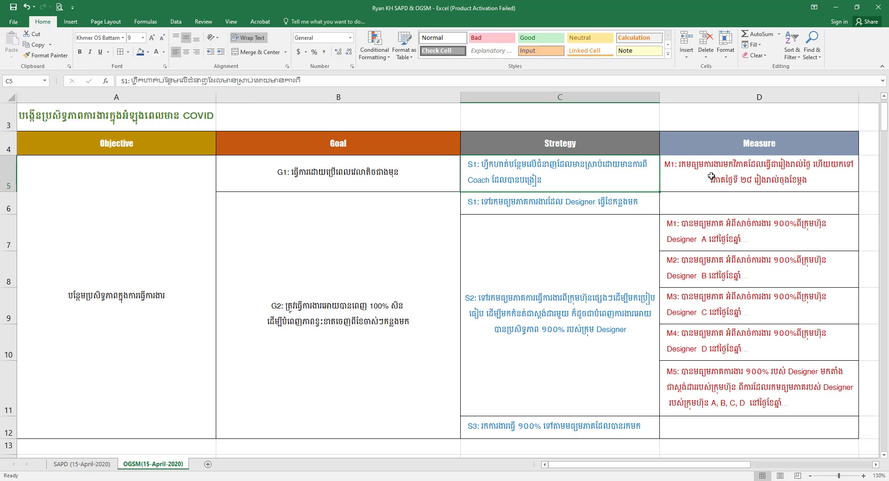
click(693, 167)
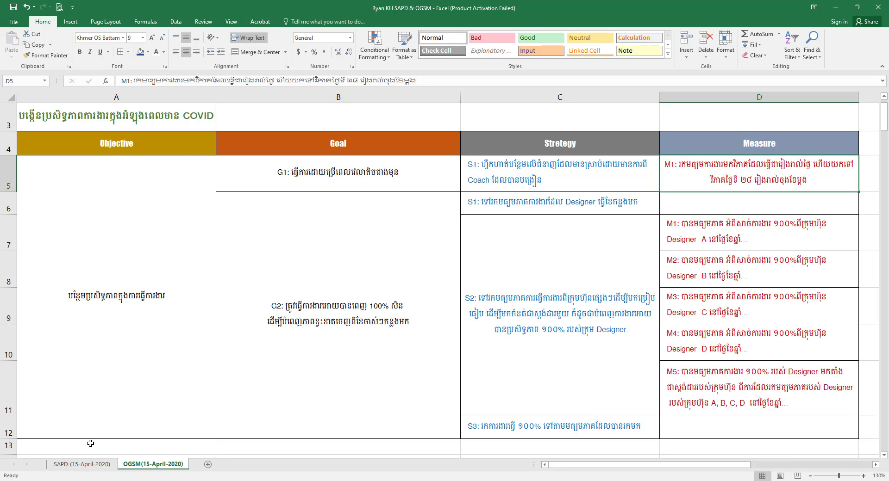
click(82, 464)
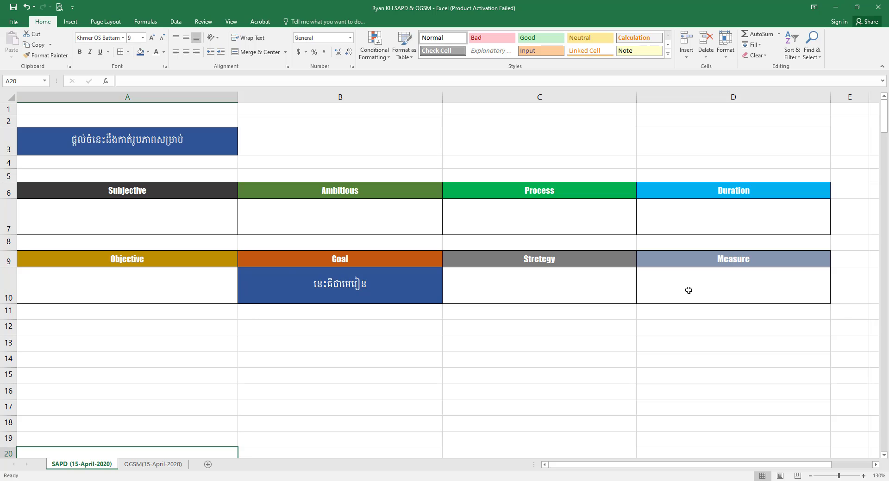
Step: Insert a blank row above the Objective/Goal header, pushing it to row 10
click(7, 246)
right_click(7, 246)
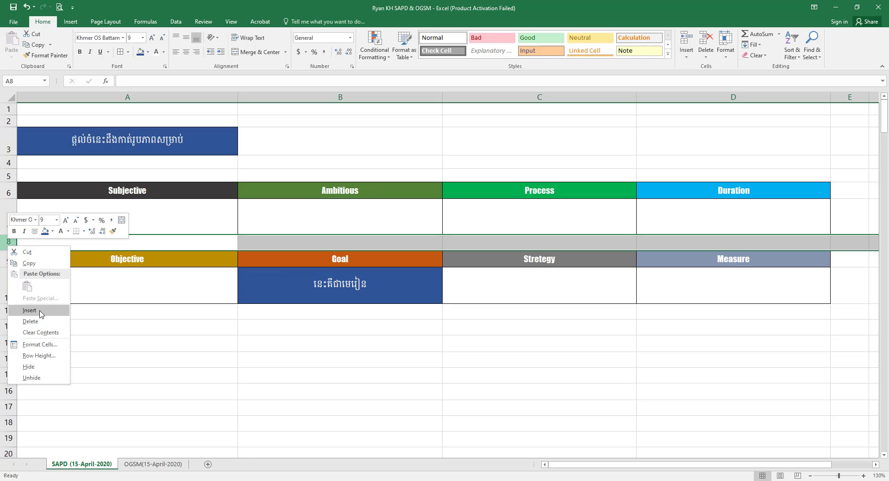
click(28, 309)
click(155, 283)
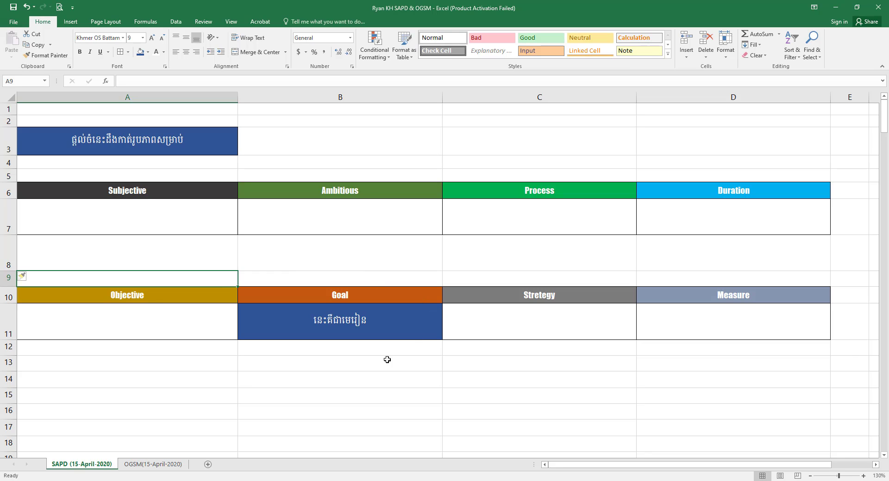
Step: Clear B11's text, remove its blue fill and set the font colour to black
click(376, 367)
double_click(428, 333)
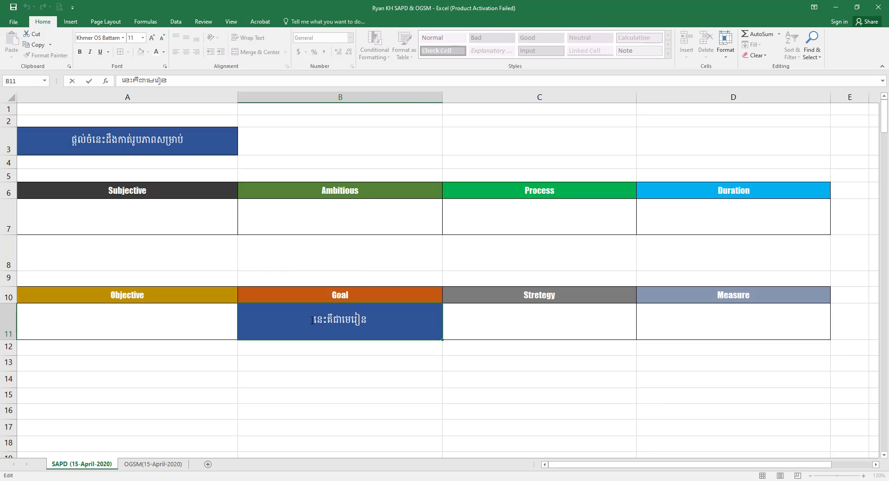
key(Return)
click(388, 322)
key(Delete)
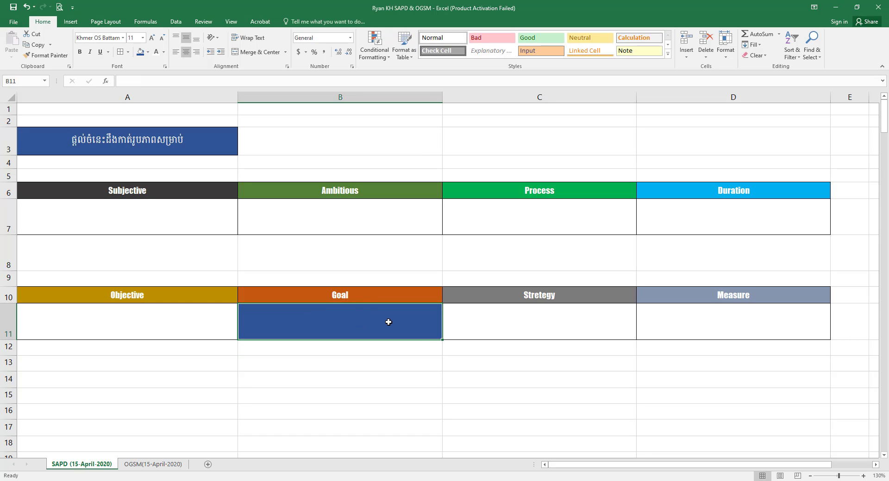
click(148, 52)
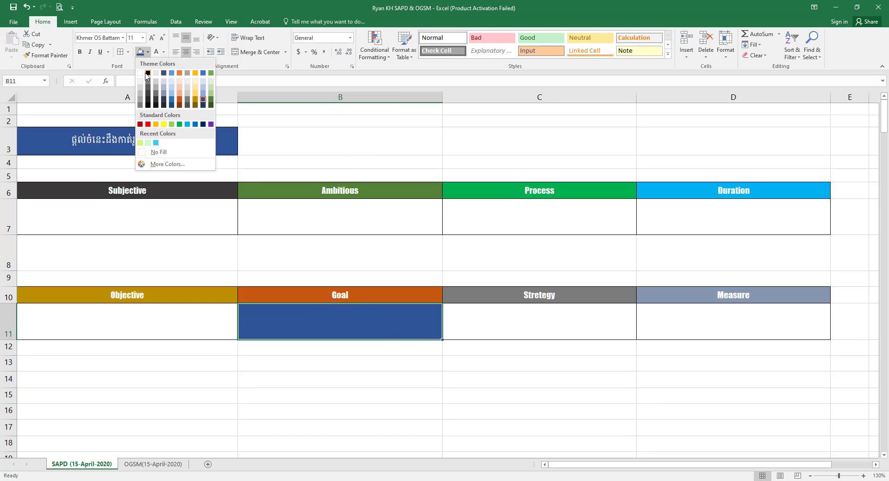
click(158, 153)
click(163, 52)
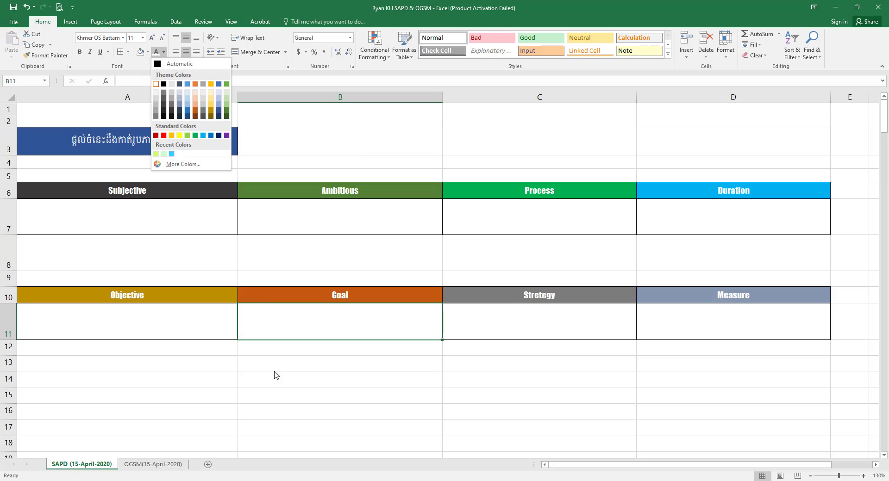
click(164, 85)
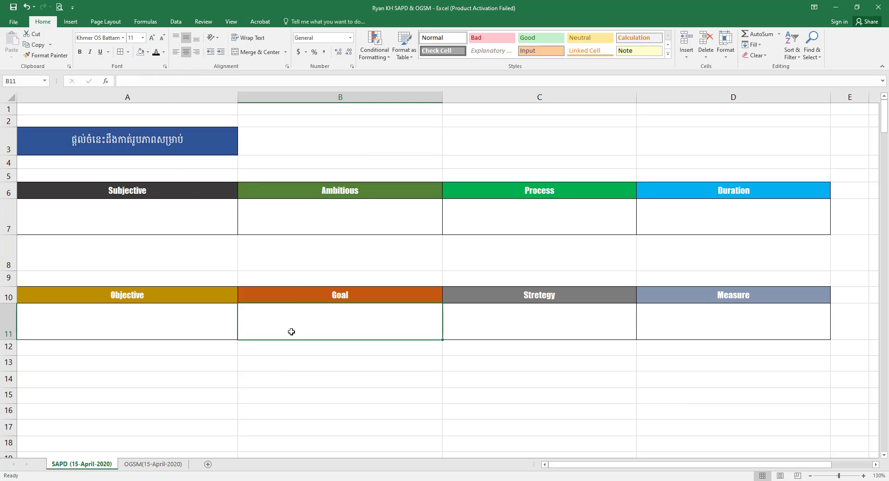
Step: Type the Khmer goal text containing 'Excel' into B11
double_click(350, 324)
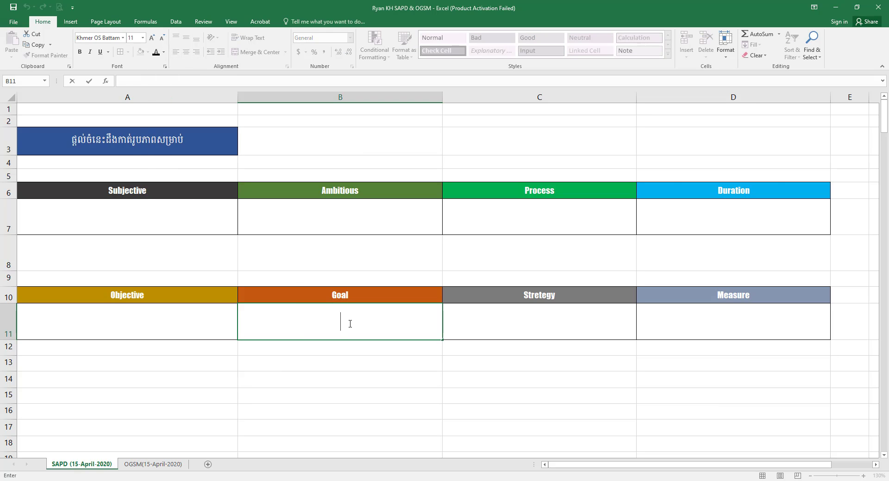
text(មេរៀន Exce)
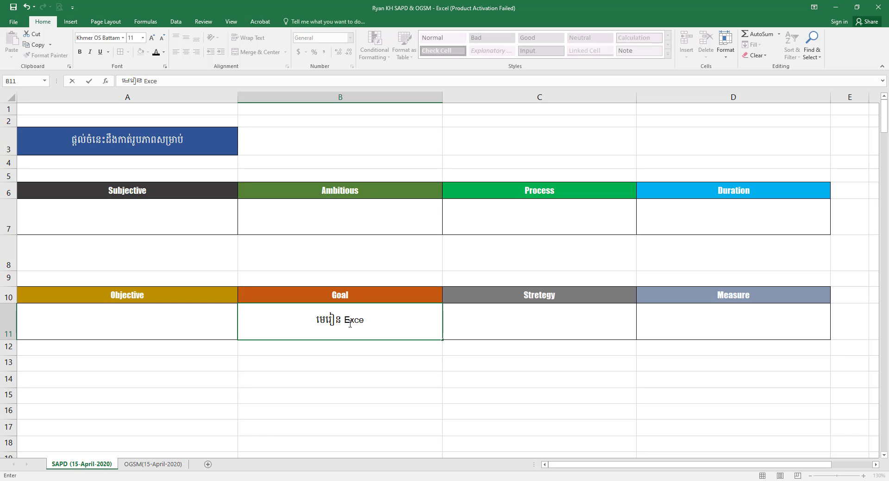
text(l ផ្)
key(BackSpace)
key(BackSpace)
text(ថ្មី)
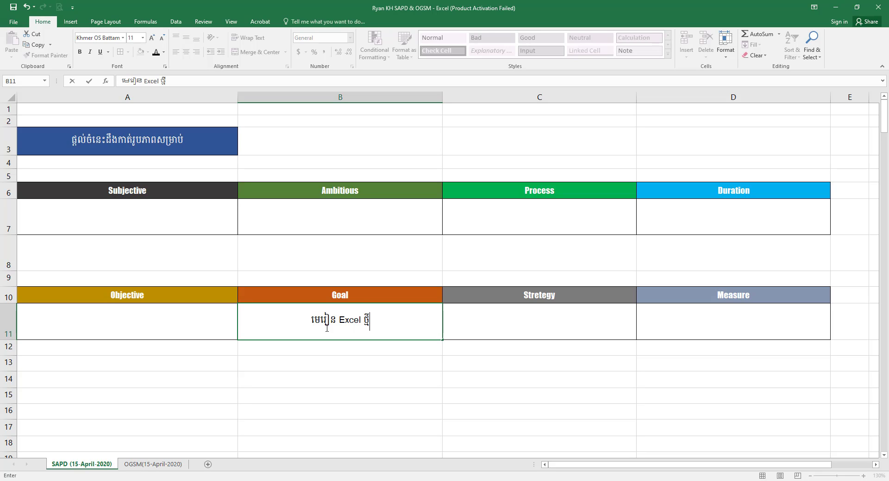
text(ឲ្យ 1)
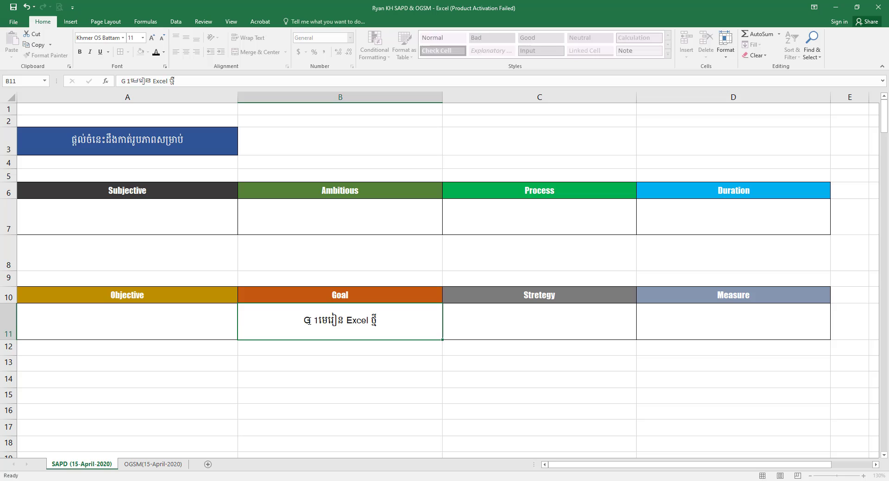
key(Return)
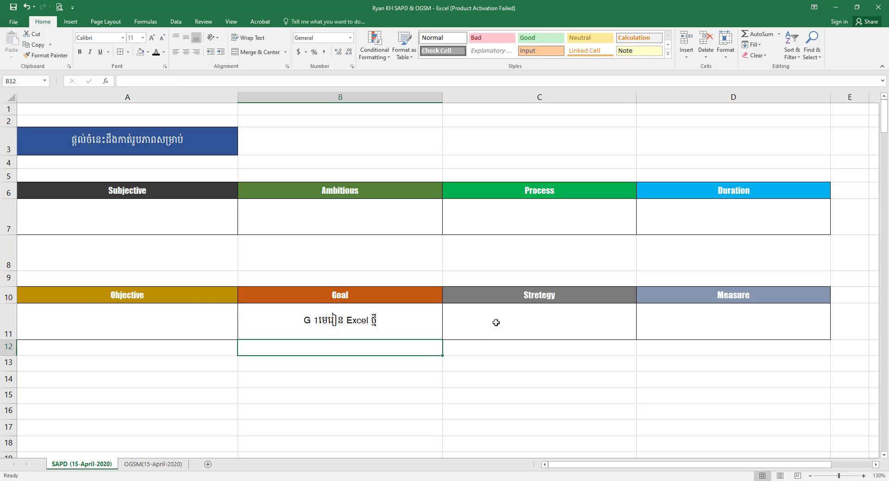
Step: Open row 11's context menu and dismiss it without changes, returning to C11
click(488, 324)
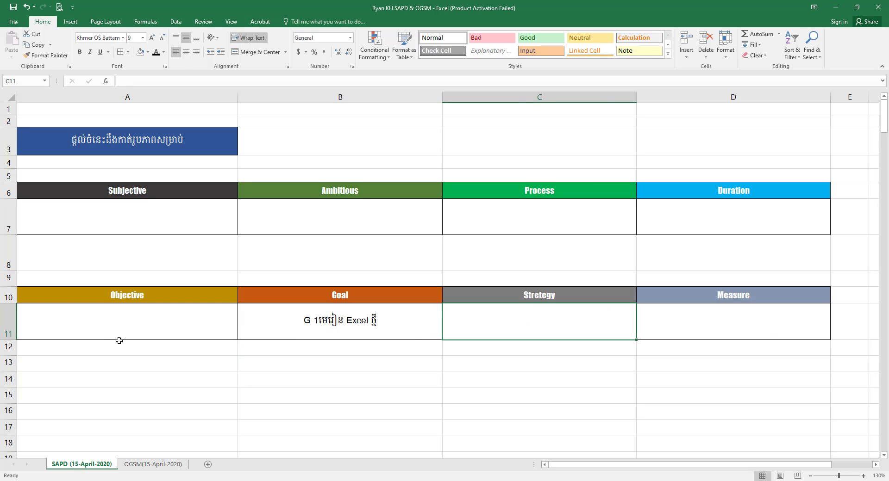
click(6, 320)
right_click(5, 320)
click(538, 326)
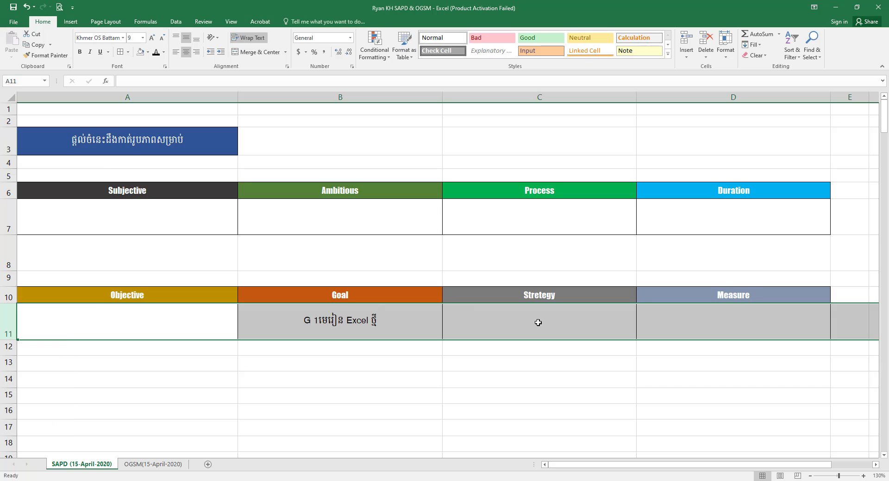
click(535, 334)
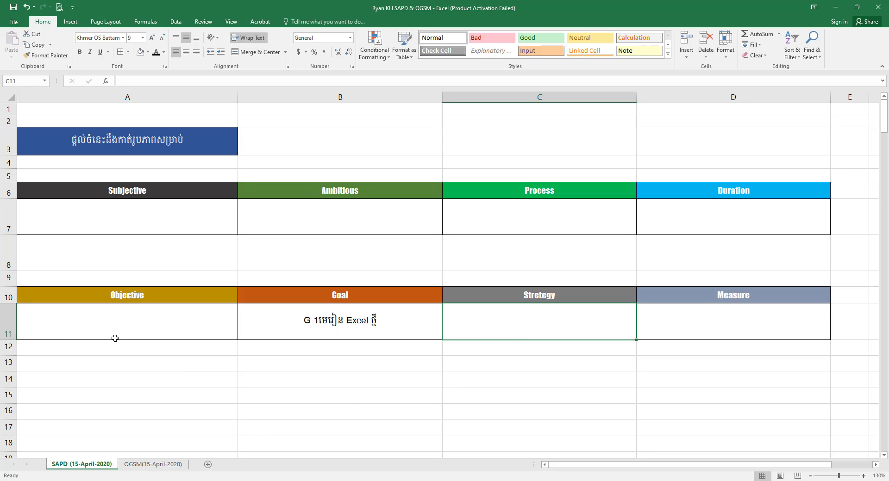
Step: Select A11:D11, fill it down through row 15, then select the copied B12:B15 cells
click(355, 367)
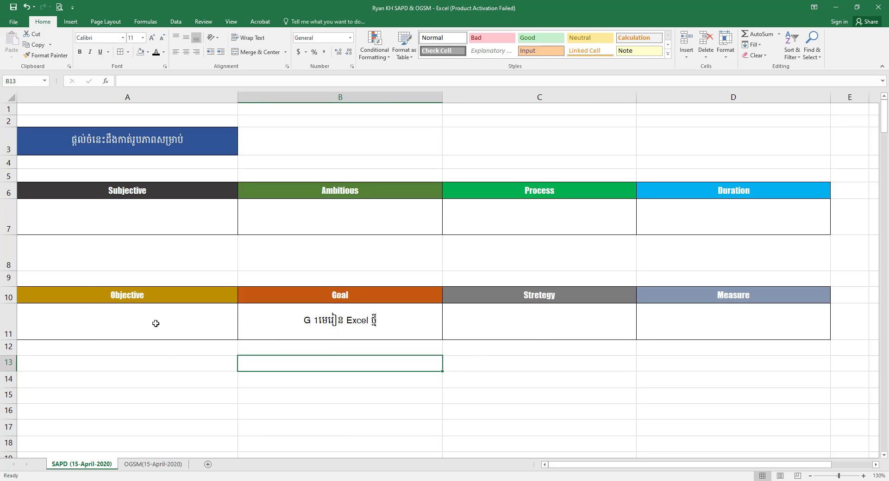
drag(156, 323, 774, 344)
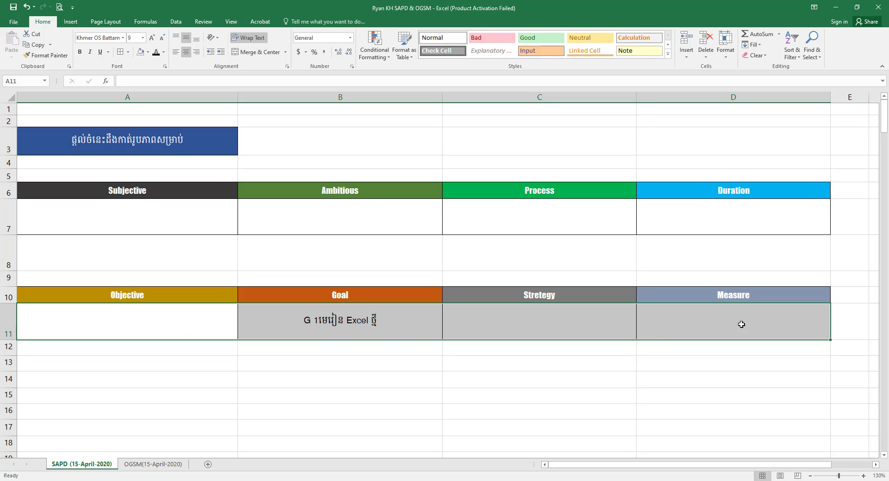
click(184, 362)
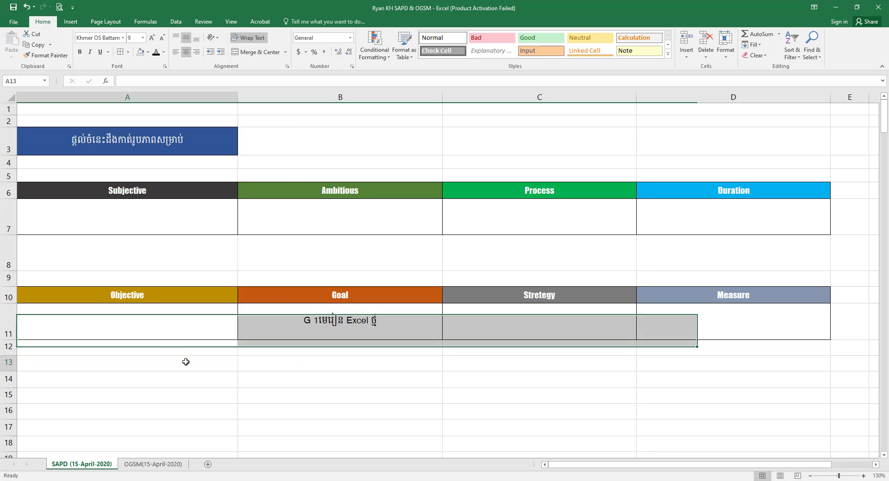
click(89, 319)
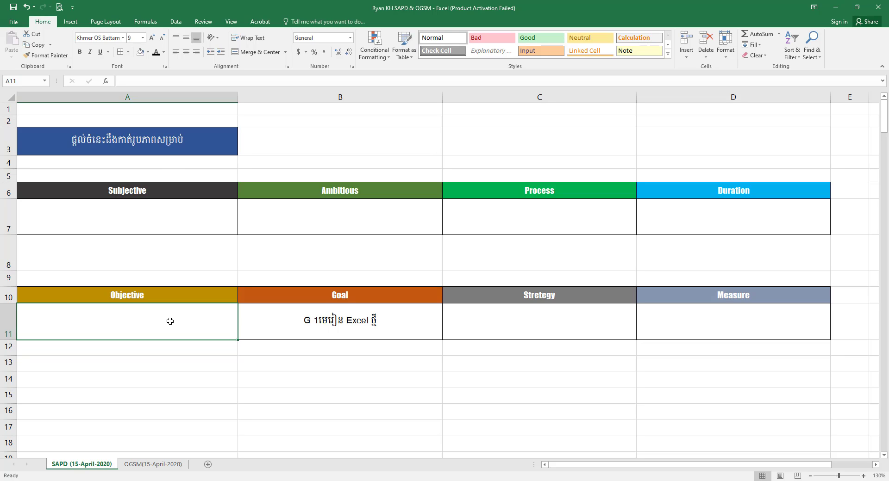
drag(169, 321, 756, 327)
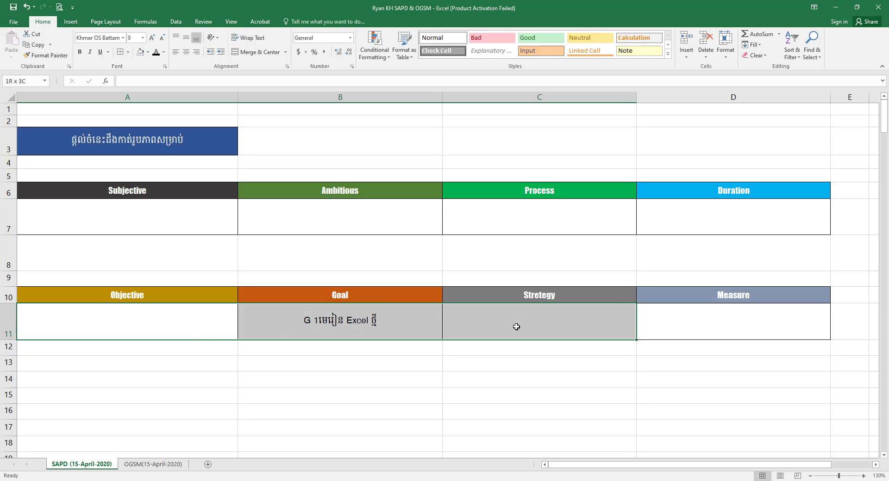
drag(756, 326, 757, 327)
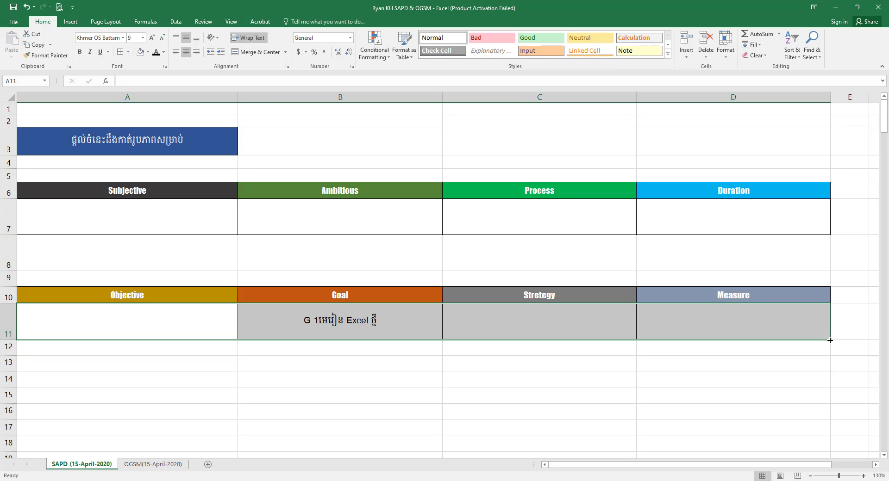
drag(829, 340, 831, 412)
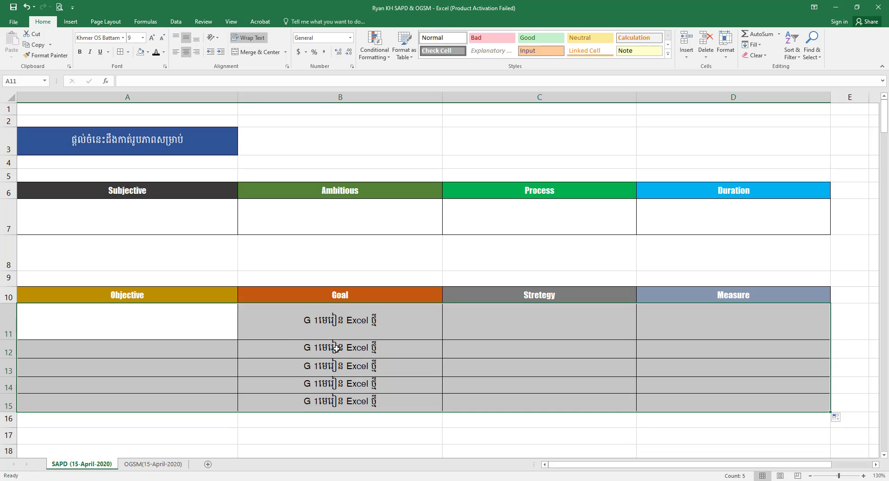
click(337, 407)
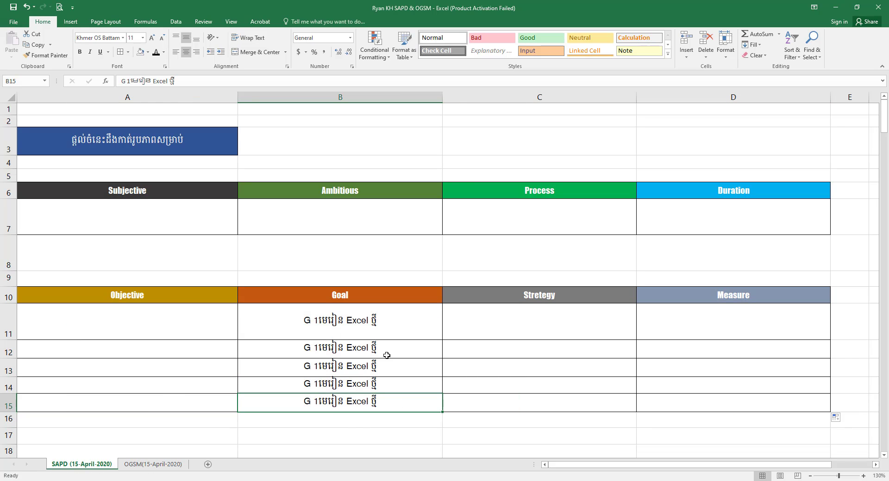
drag(376, 352, 374, 404)
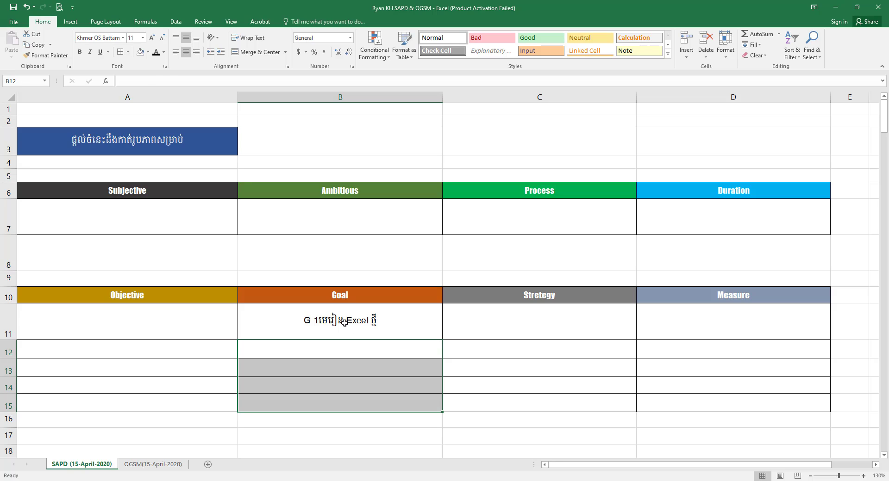
click(345, 322)
Step: Enter 'S1: 1123123' in C11 and 'S2: 23143' in C12
click(507, 334)
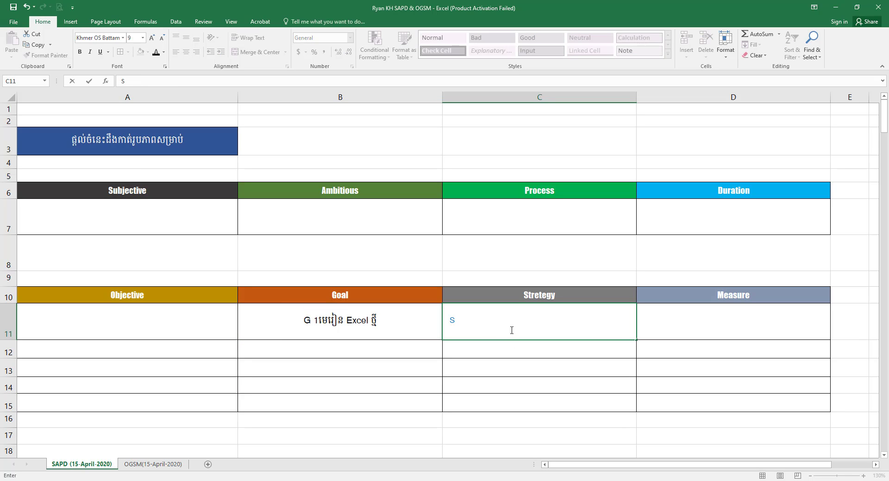
text(1`:)
text(3123)
key(Return)
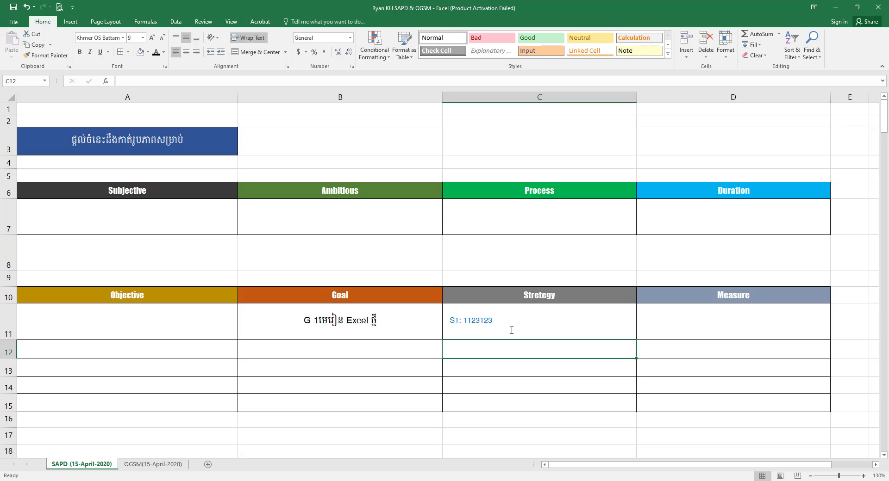
text(S)
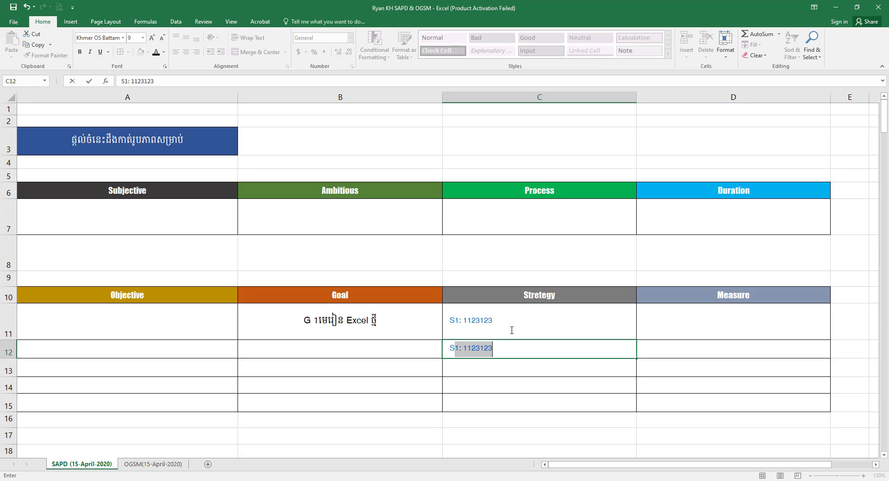
text(2: 23143)
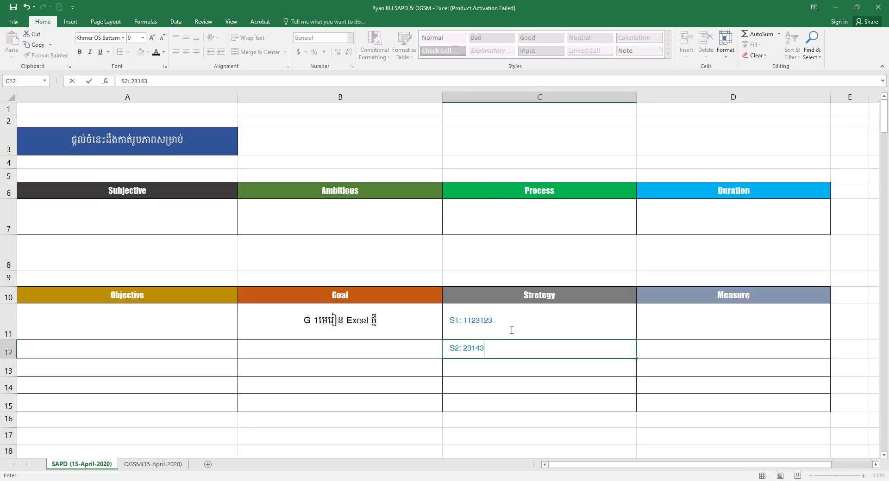
key(Return)
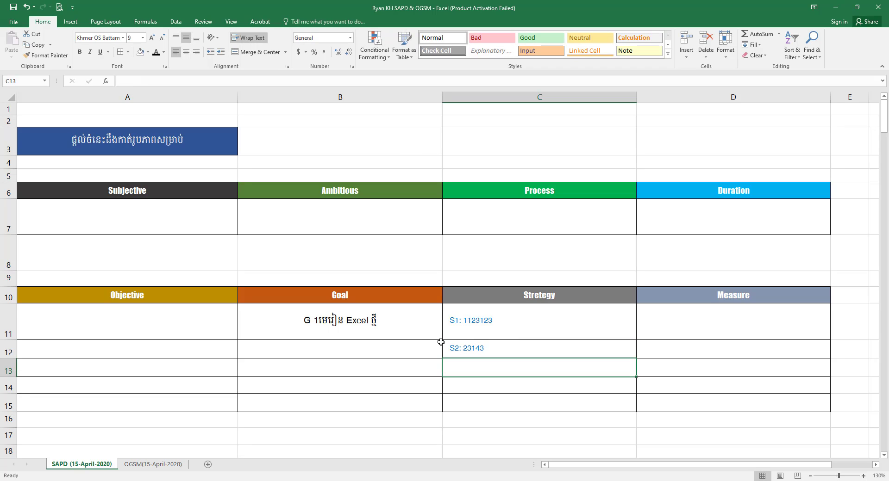
Step: Select the S1 and S2 strategy entries in C11:C12
drag(466, 322, 469, 345)
drag(359, 334, 332, 342)
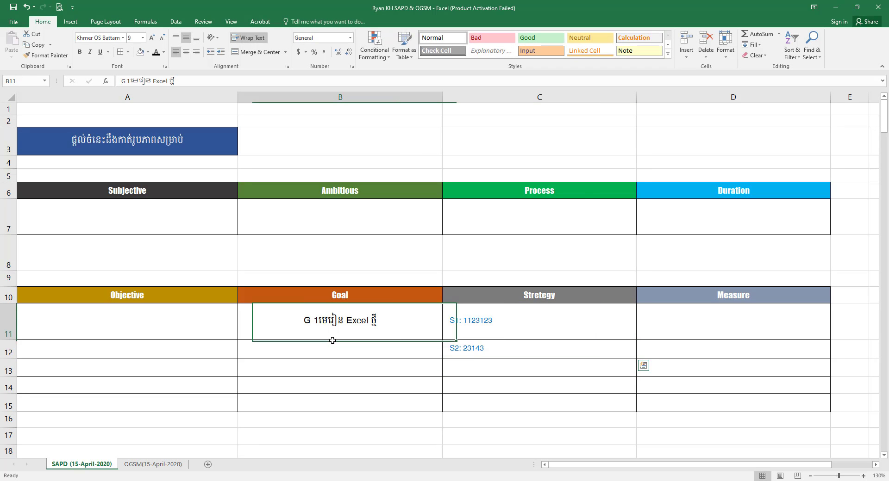
click(595, 335)
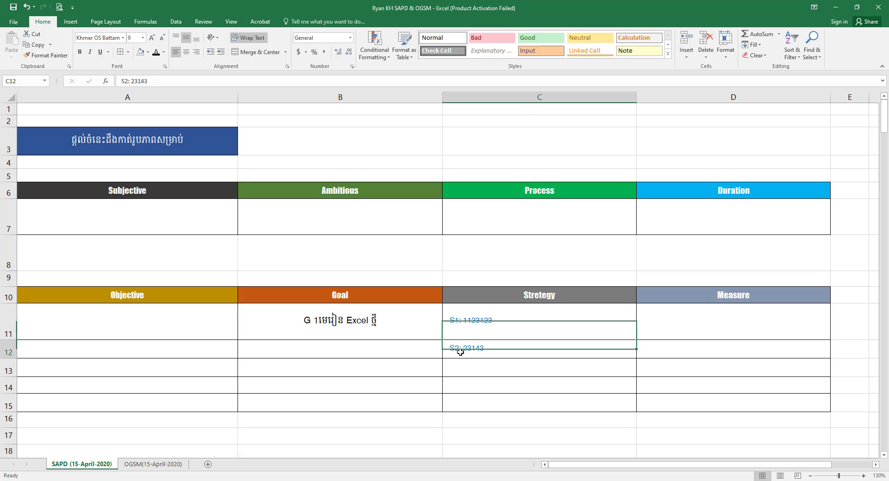
drag(476, 351, 468, 326)
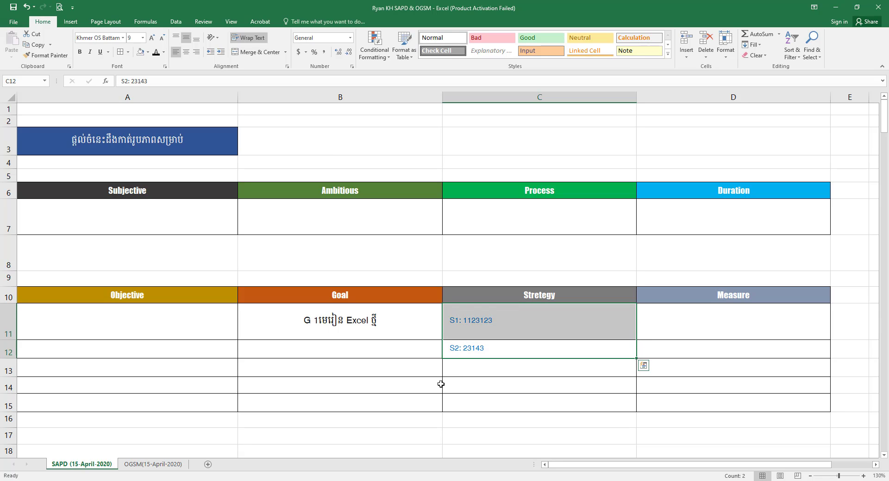
click(452, 349)
drag(467, 322, 470, 349)
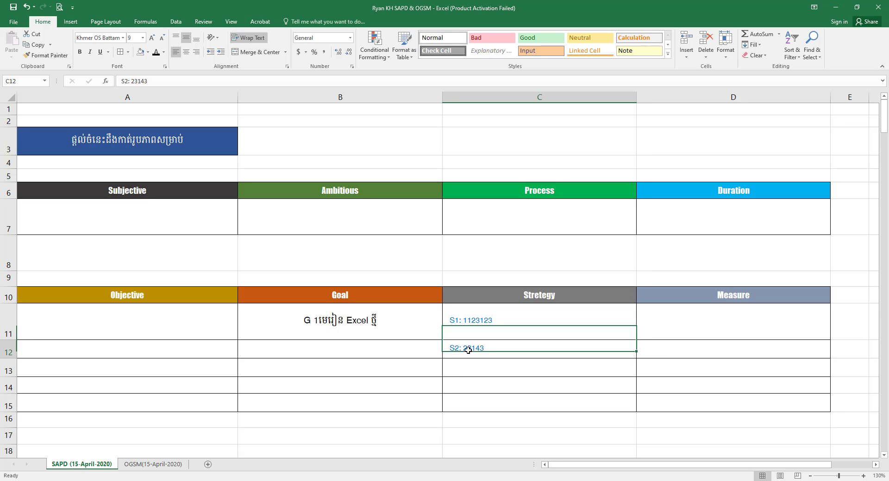
click(470, 349)
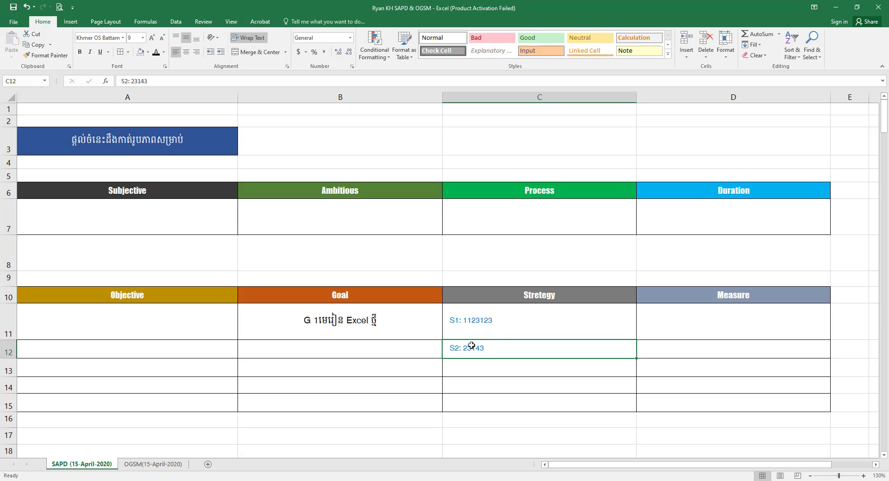
click(470, 318)
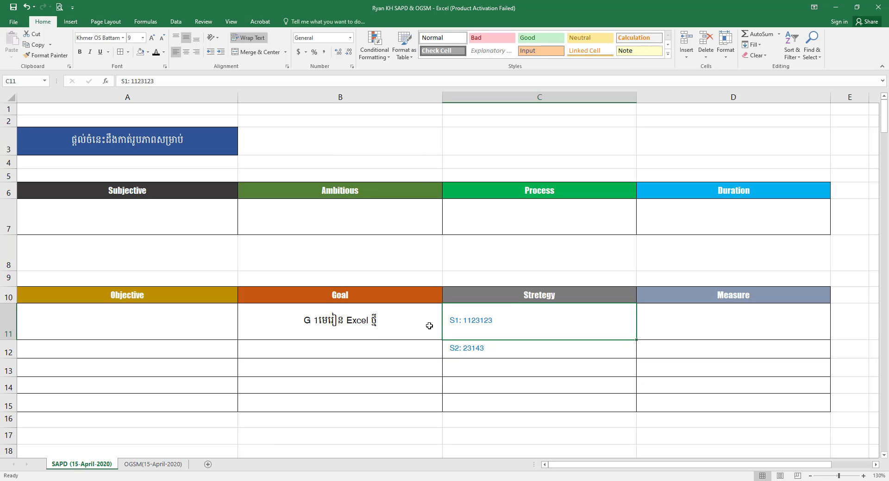
Step: Merge B11:B12 with Merge & Center so the goal text spans both rows
drag(397, 352, 385, 327)
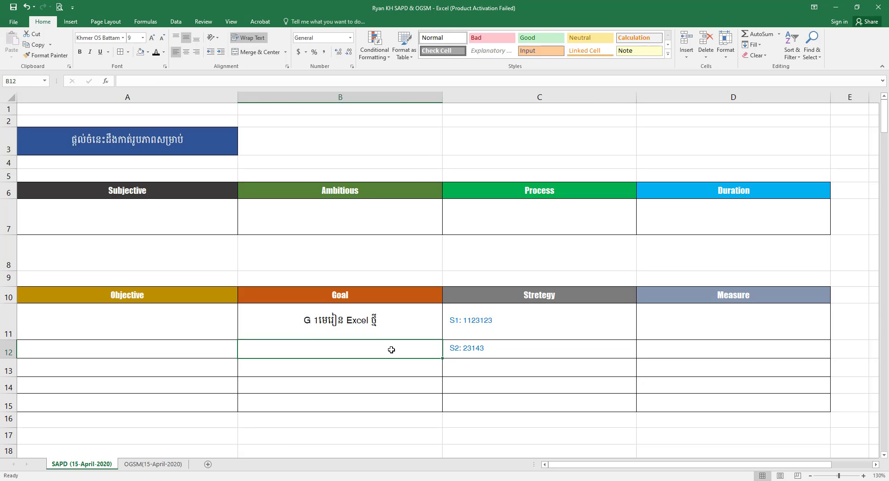
click(443, 343)
click(413, 337)
drag(412, 337, 410, 345)
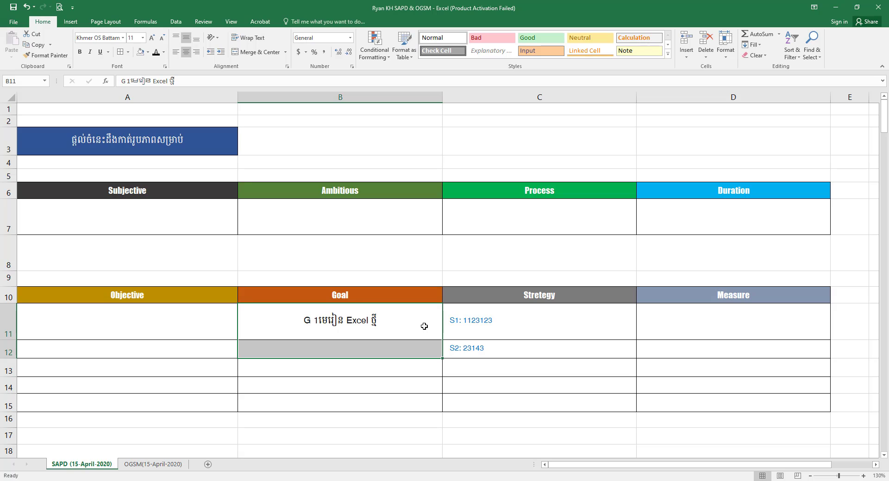
click(445, 357)
click(413, 324)
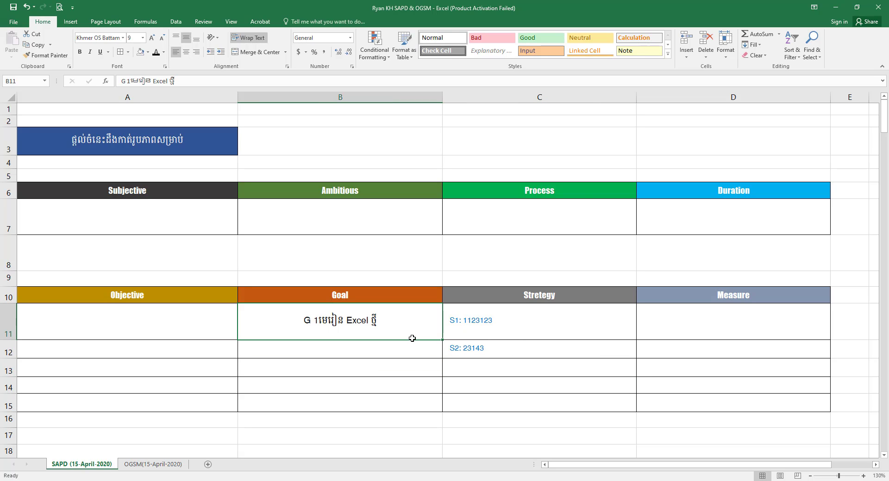
drag(412, 339, 412, 344)
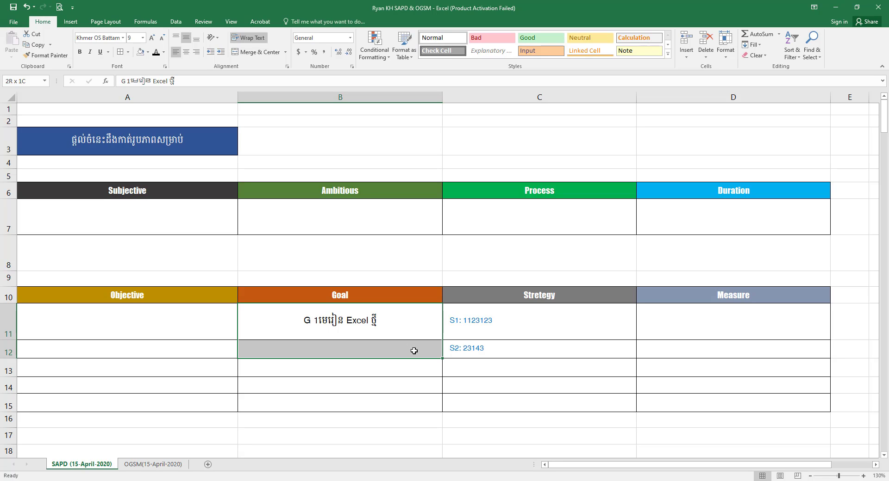
drag(414, 350, 413, 351)
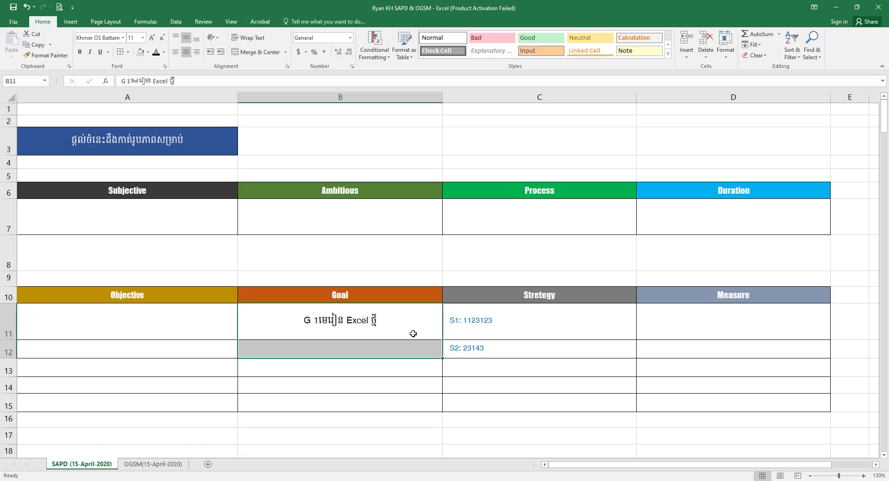
click(249, 57)
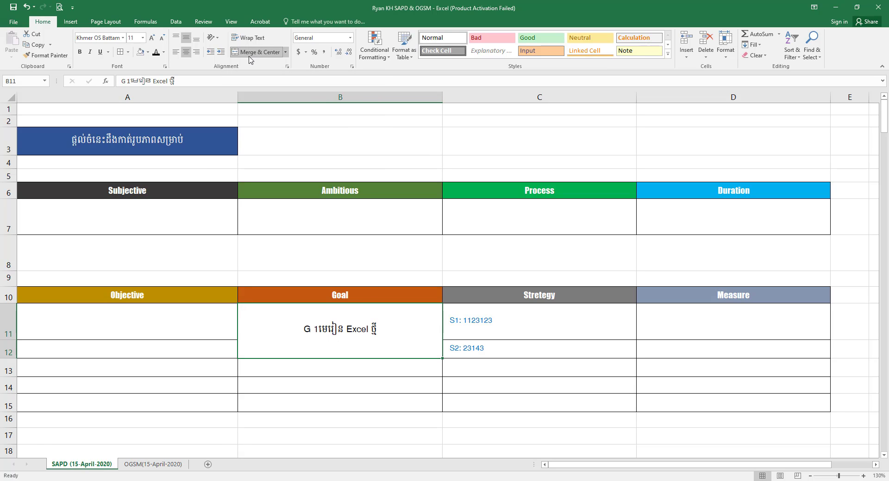
click(490, 399)
drag(499, 330, 493, 352)
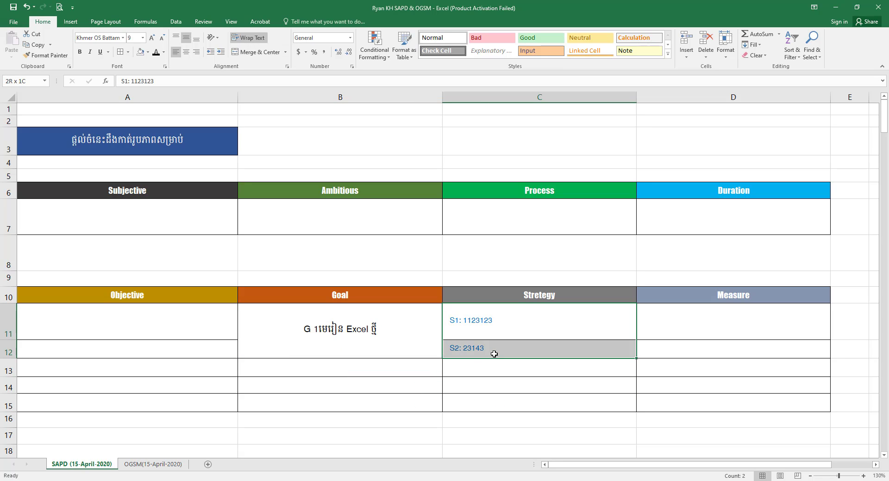
drag(288, 333, 502, 339)
Step: In Measure cell D11, enter the first line 'G1: នេះគឺជិតចប់ហើយ' and begin a new line
click(501, 333)
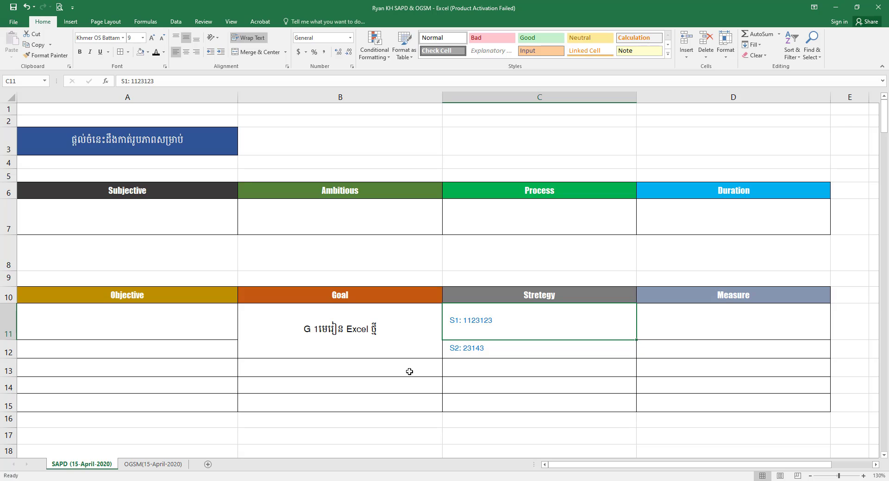
click(702, 386)
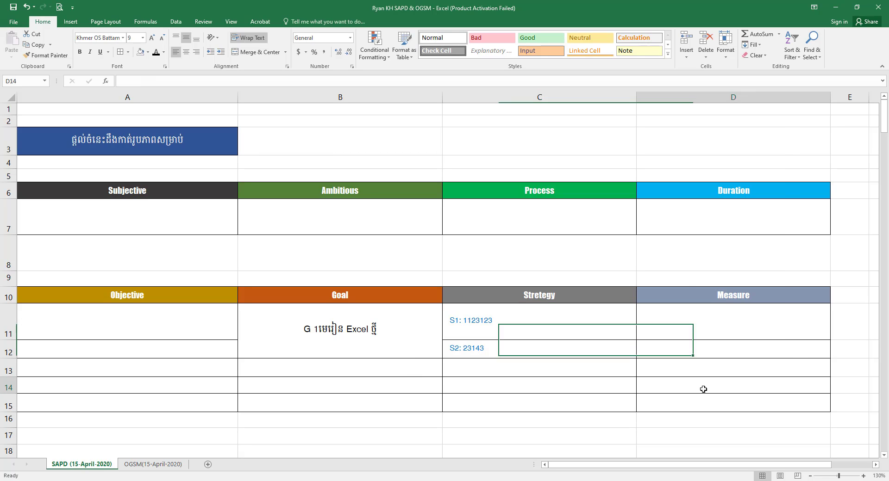
click(565, 315)
click(724, 318)
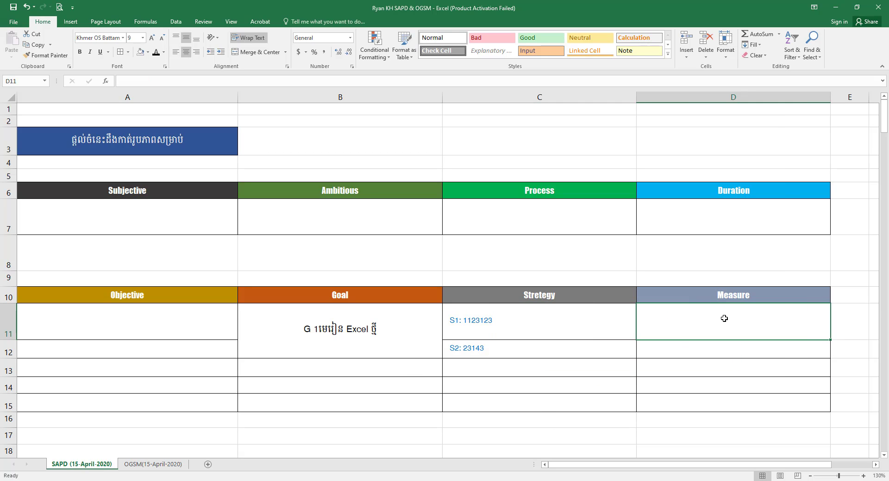
click(497, 330)
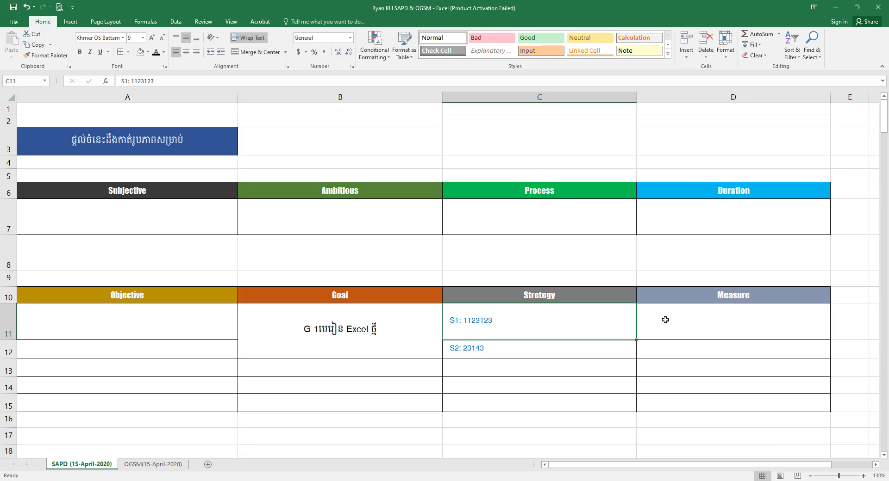
double_click(684, 320)
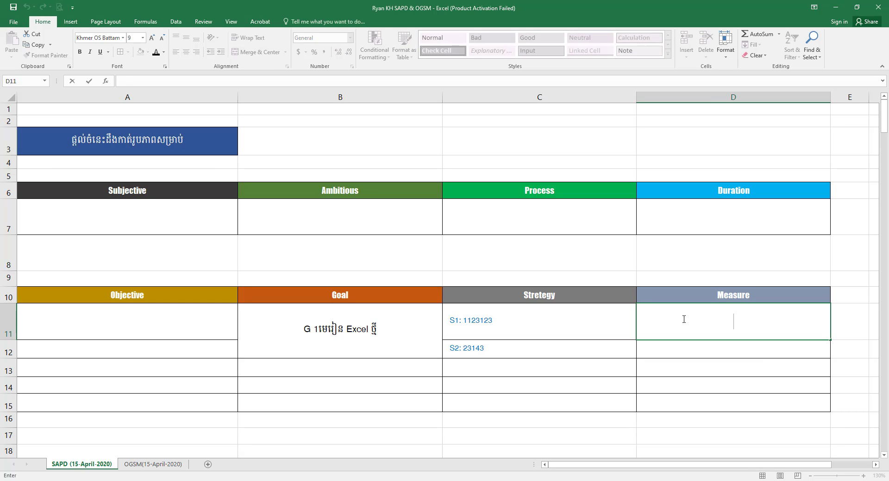
text(G1:)
text( ន)
text(េះគឺជិ)
text(តចប់ហើយ)
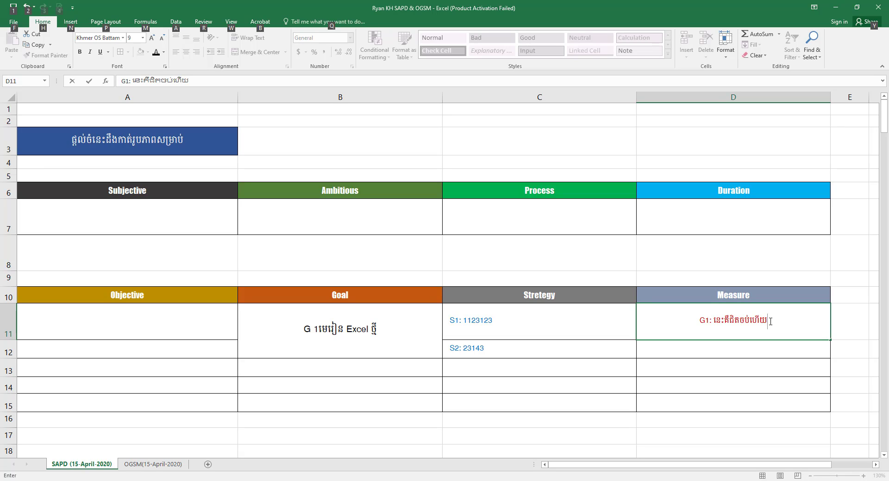
key(alt+Return)
text(អ២)
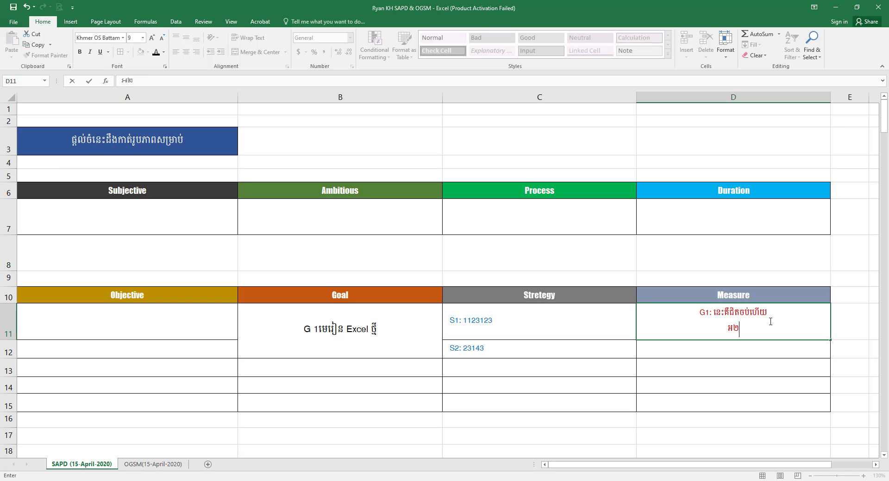
Step: Add the G2 and G3 lines below it in D11 and commit the entry
text(សរុប:)
key(BackSpace)
key(BackSpace)
key(BackSpace)
text(: នេ)
text(ះគឺជិត)
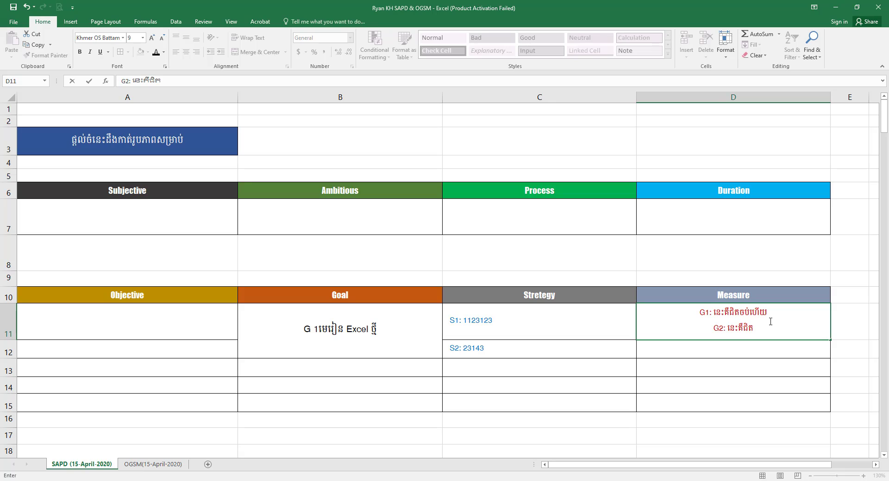
text(ចប់ទៀតហើយ)
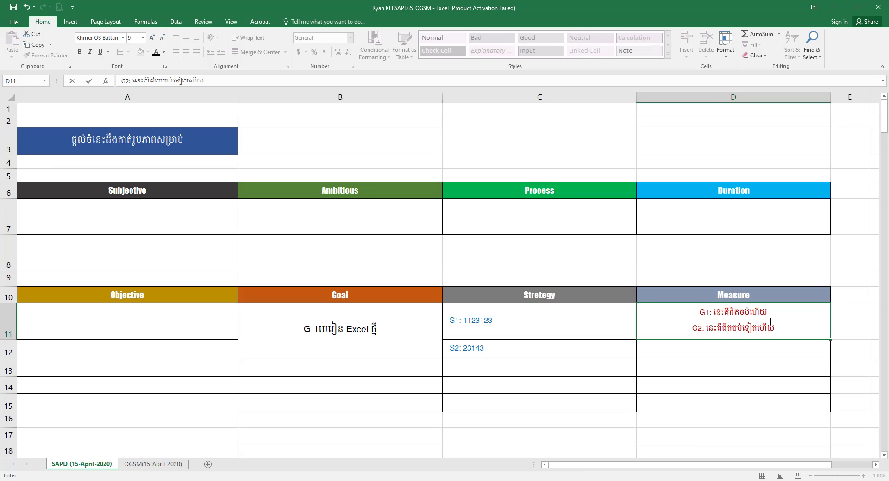
key(alt+Return)
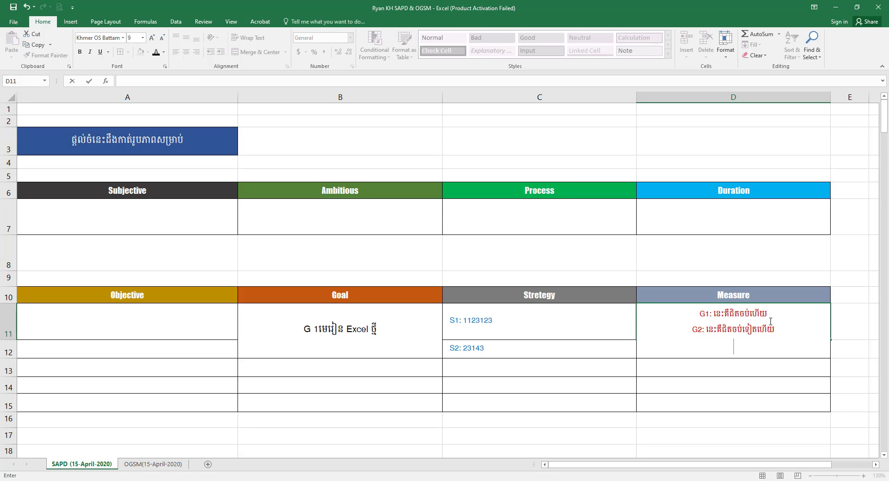
text(G3:)
text( ដសលដសាដសលេថេសល)
key(Return)
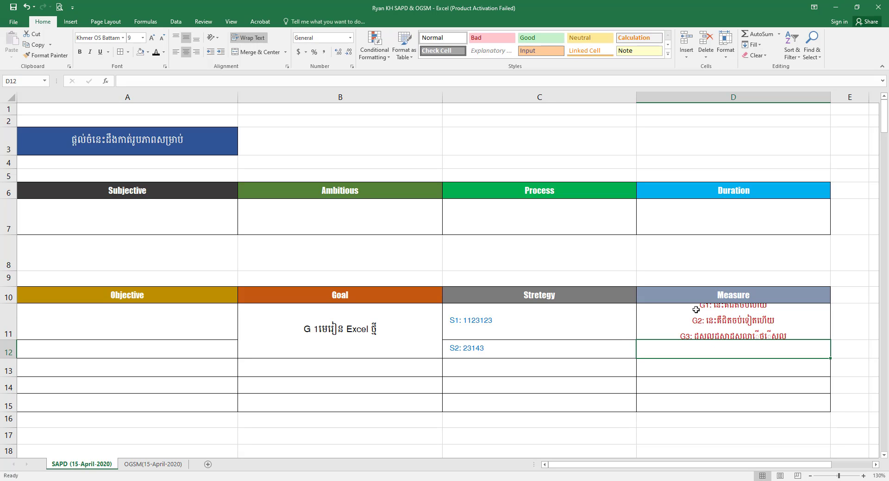
Step: Drag row 11's lower border down so D11's three G1–G3 lines show fully
click(694, 327)
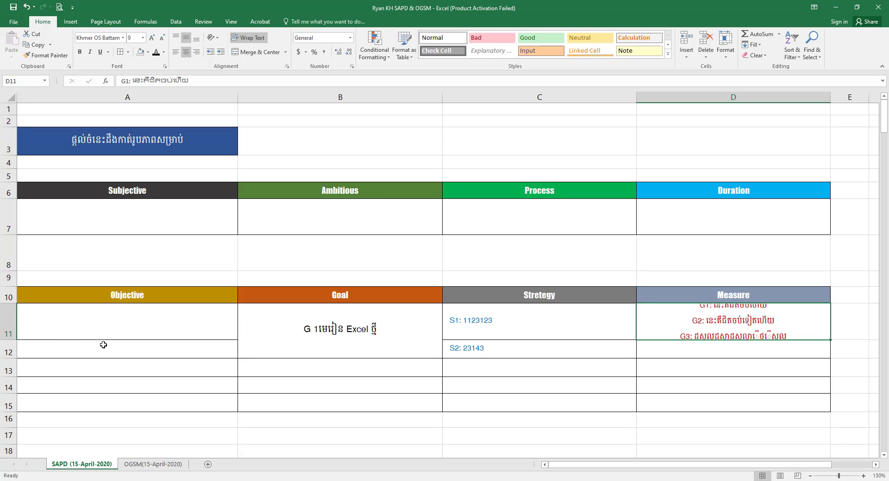
drag(706, 330, 115, 326)
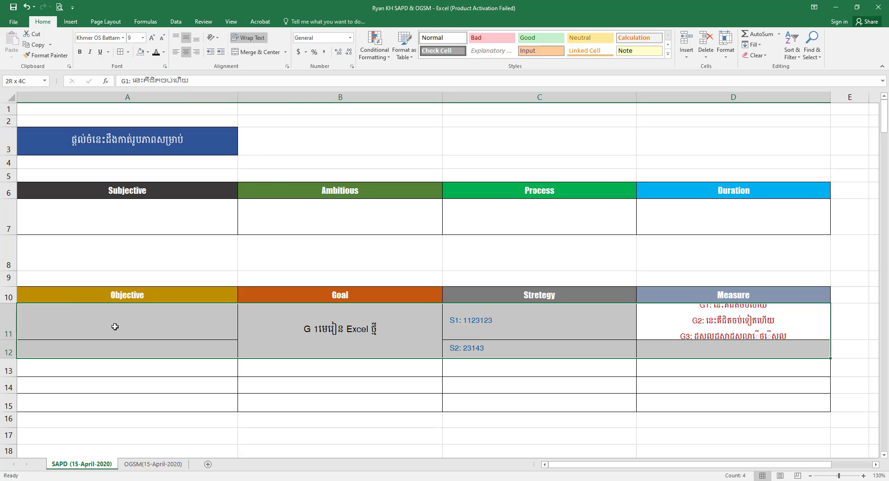
click(25, 321)
drag(10, 340, 10, 365)
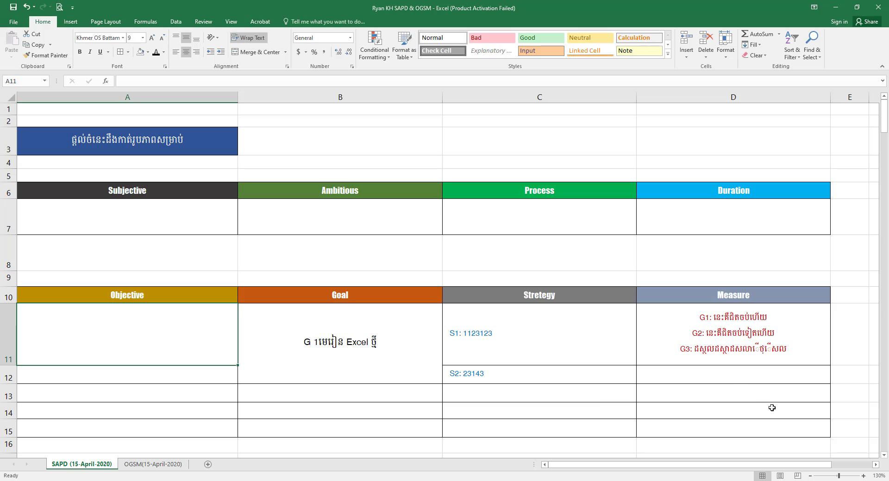
click(736, 339)
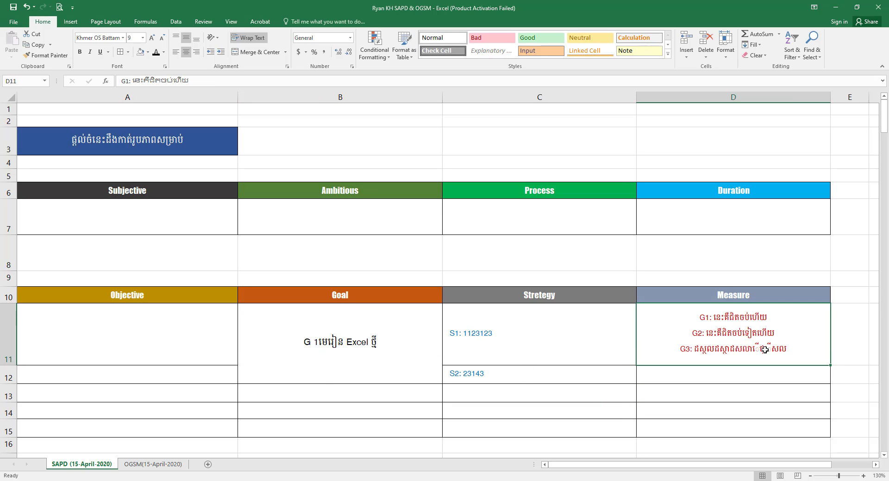
click(844, 355)
click(749, 337)
Step: Left-align the G1–G3 list in D11 and increase its indent by one step
click(178, 54)
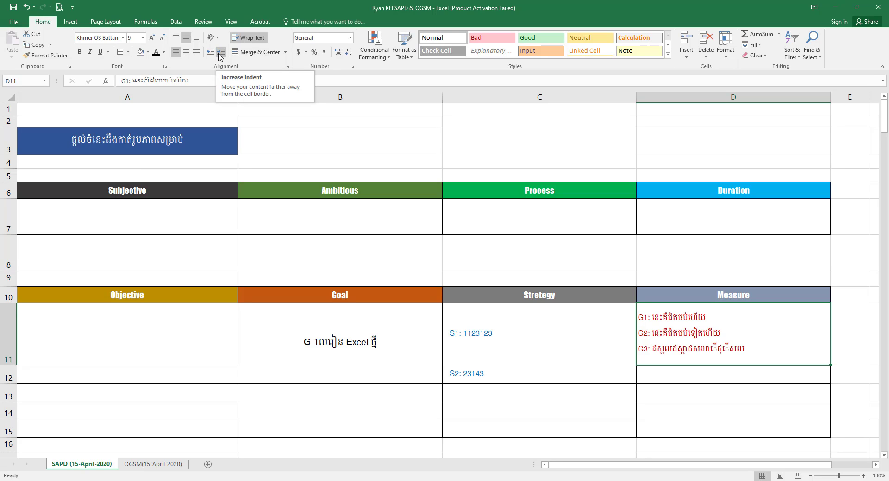
click(220, 55)
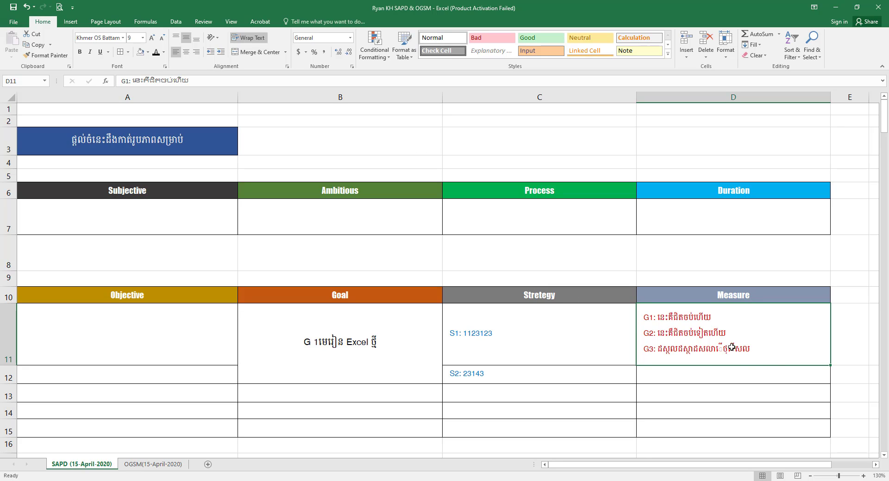
click(712, 371)
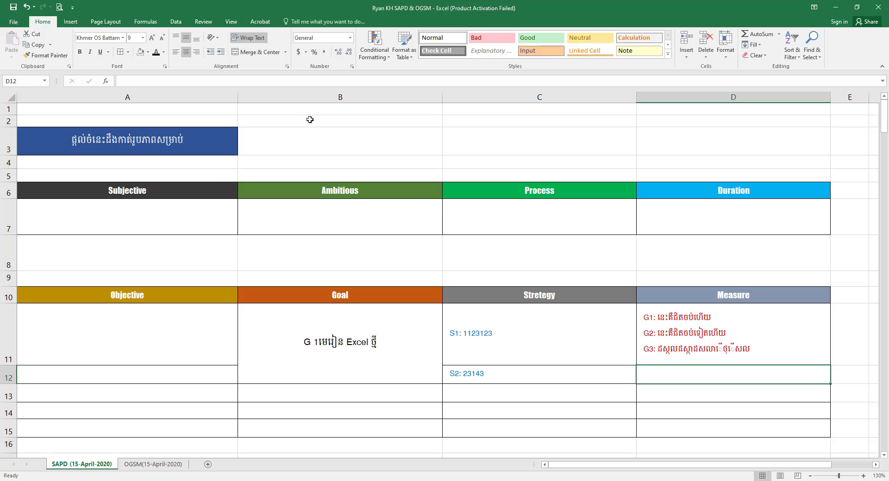